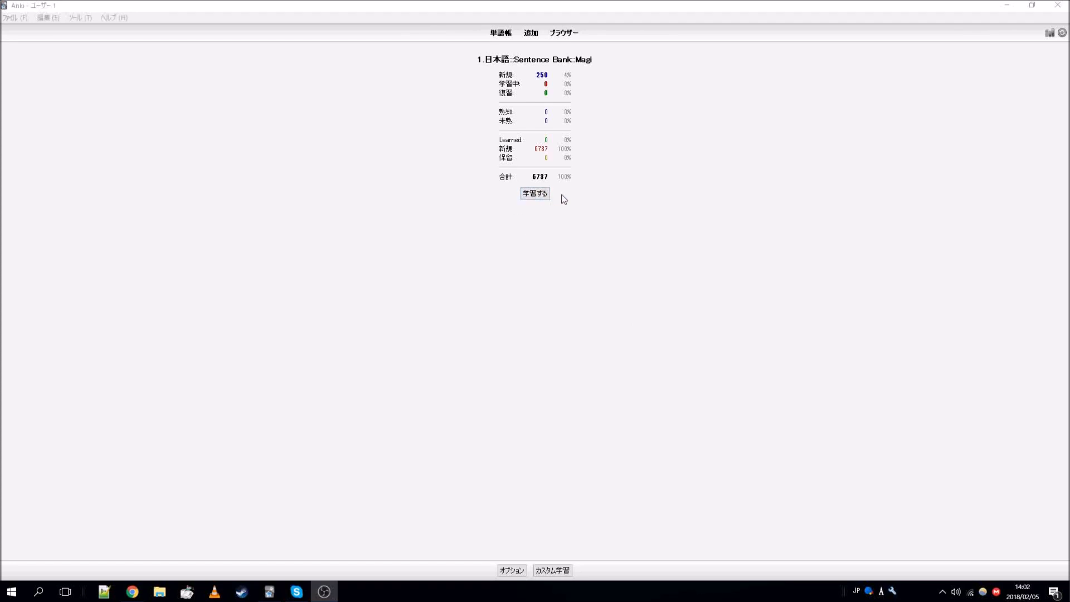
- Start studying the Magi deck, reveal the answer for この聖宮の力をもって and delete its note
left_click(665, 192)
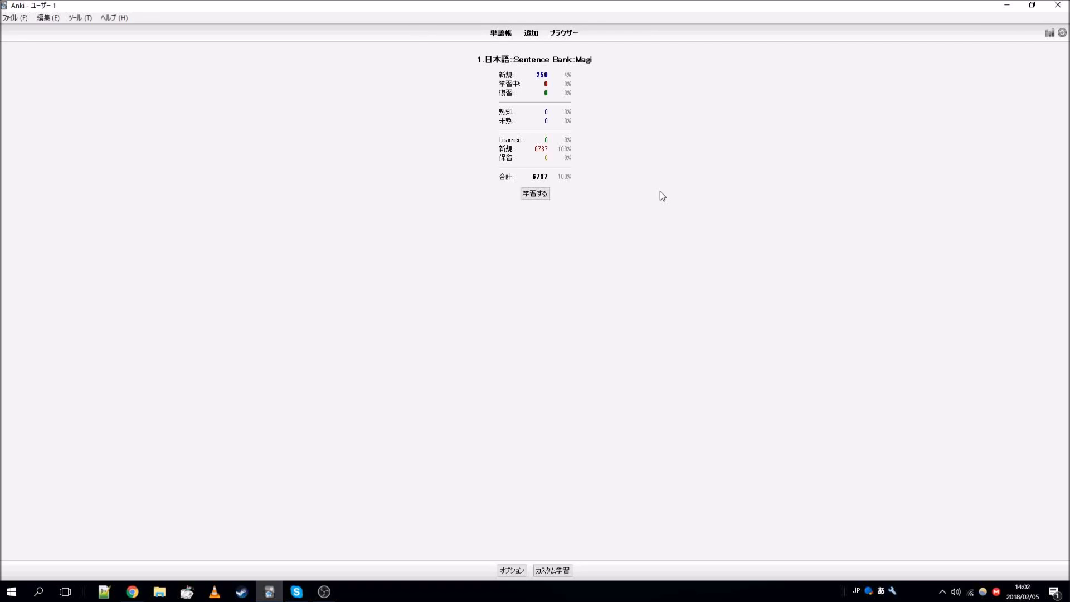
left_click(542, 194)
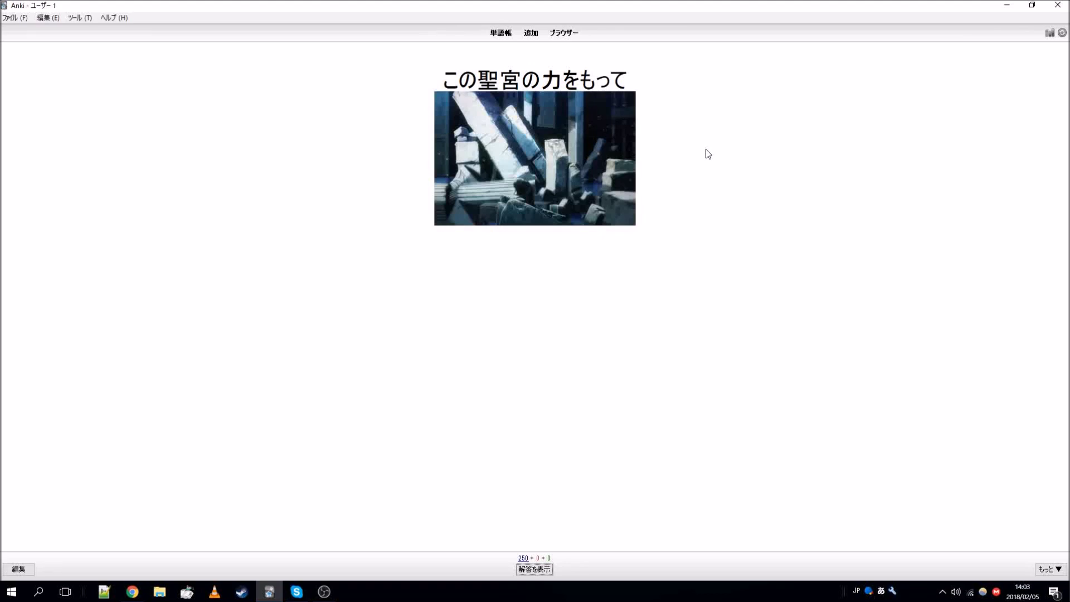
key("alt+shift")
key("space")
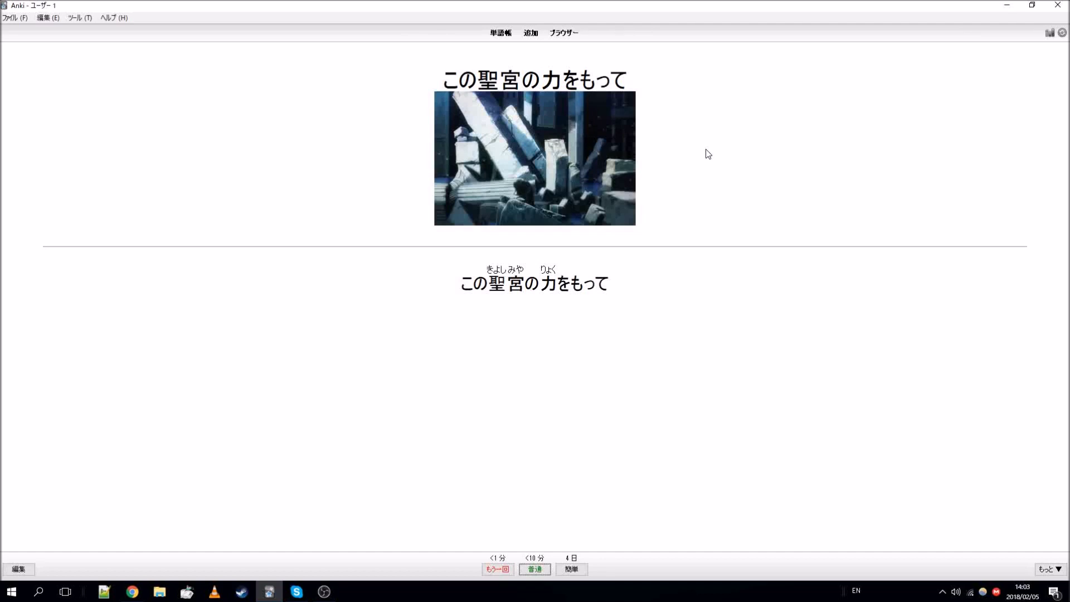
key("ctrl+Delete")
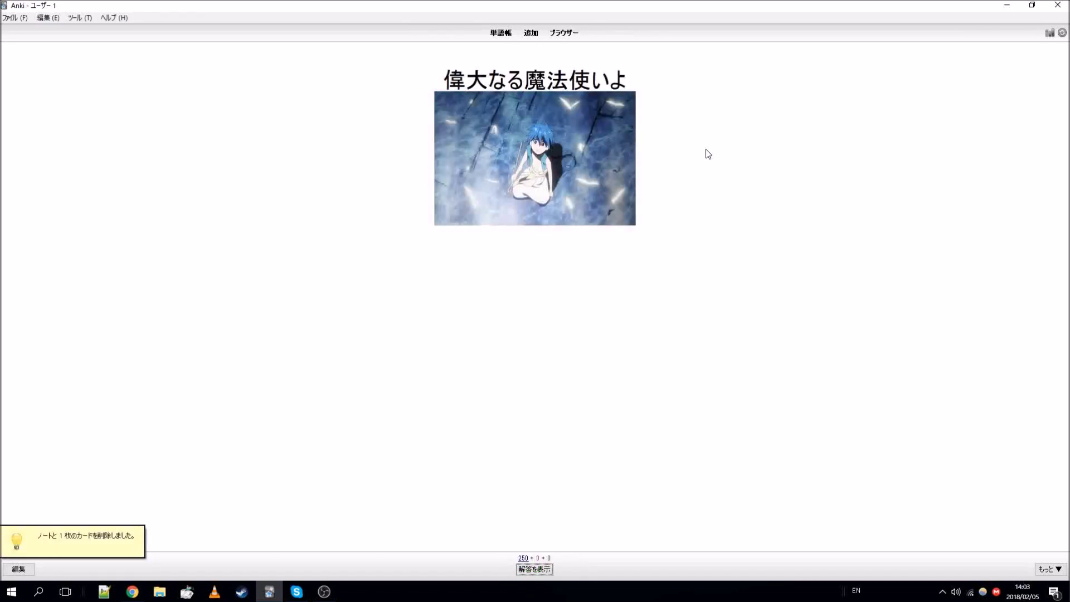
- Reveal and delete the note 偉大なる魔法使いよ, and reveal the answer for 巨万の富も
key("space")
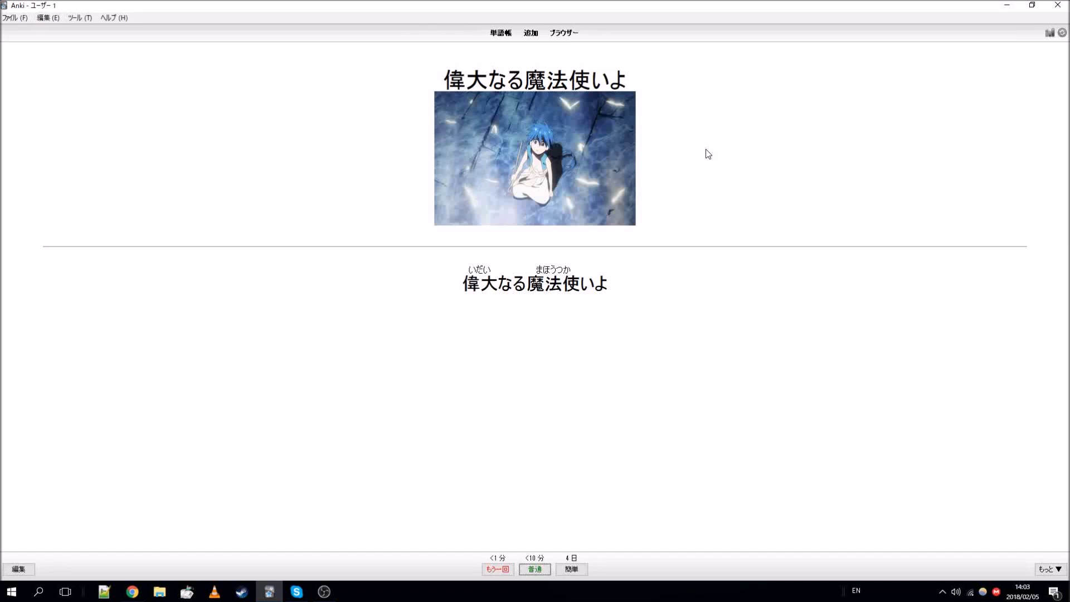
key("ctrl+Delete")
key("space")
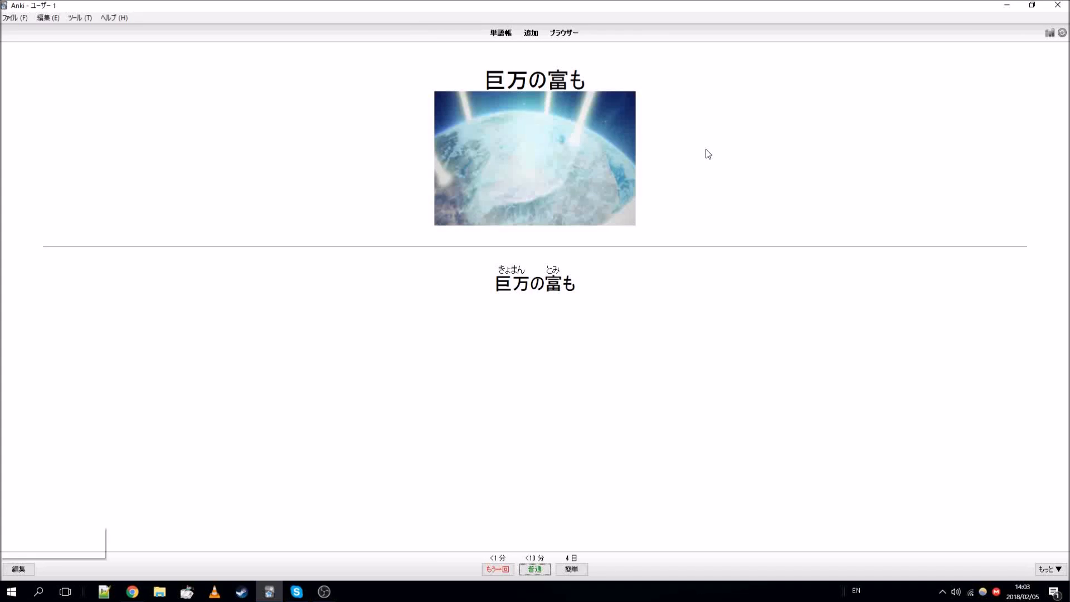
key("space")
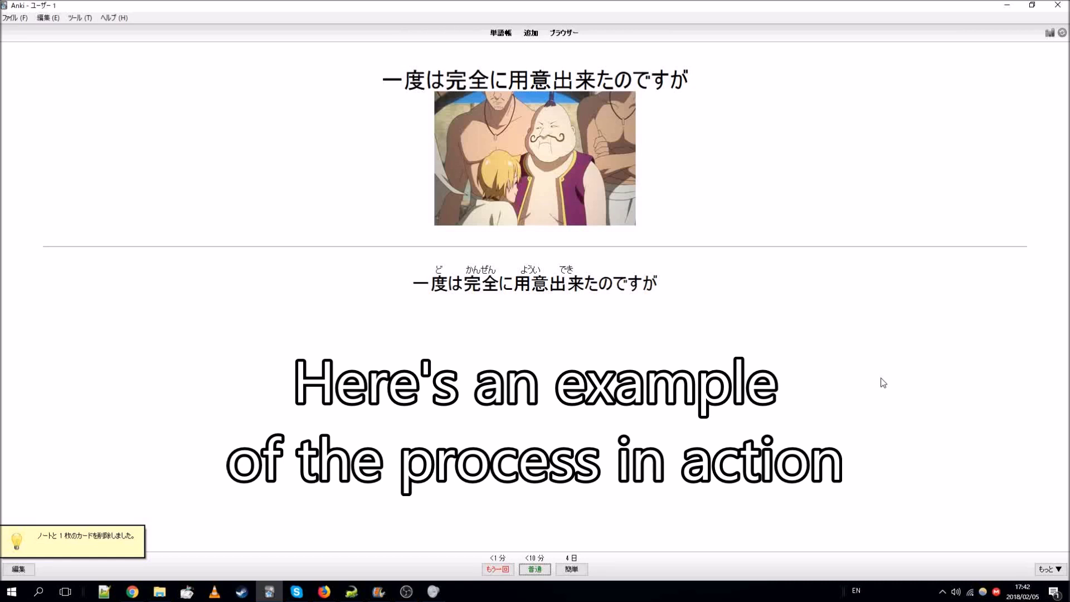
- Delete each note from 一度は完全に用意出来たのですが through いや これは…, revealing the following card's answer each time
key("ctrl+Delete")
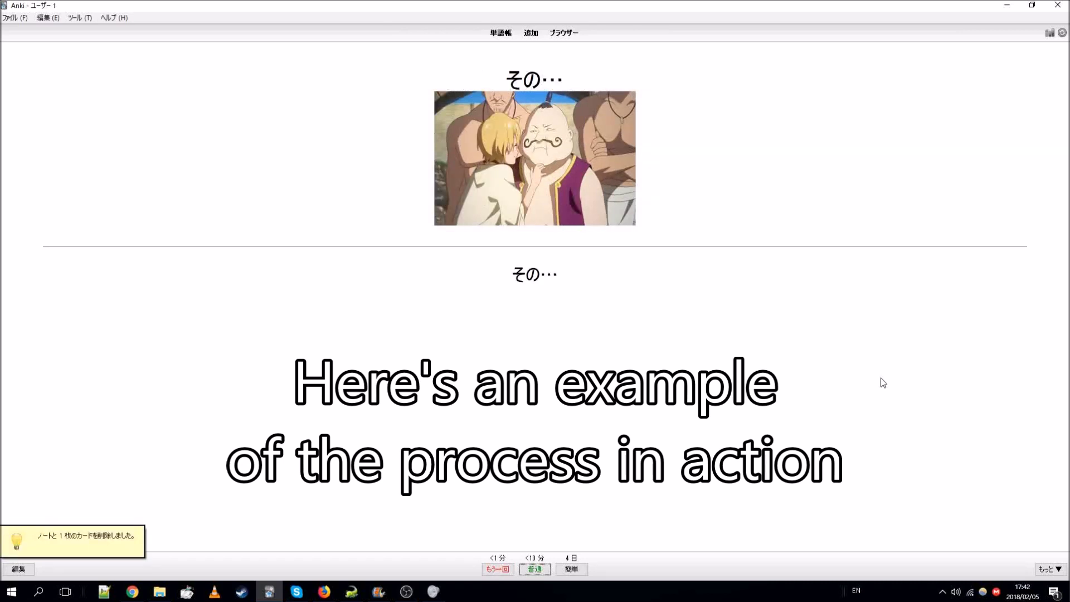
key("ctrl+Delete")
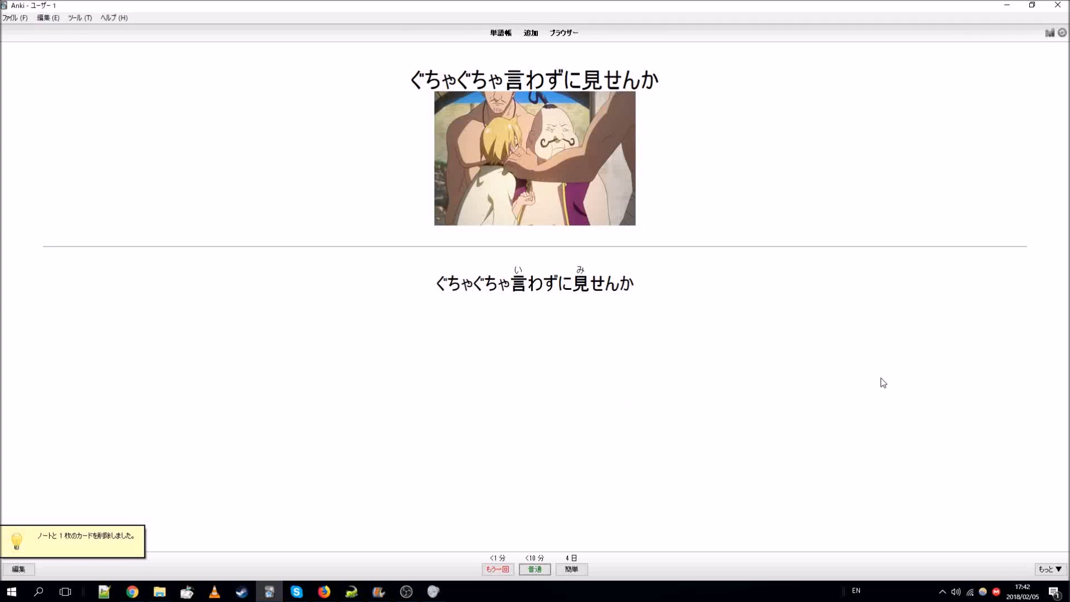
key("ctrl+Delete")
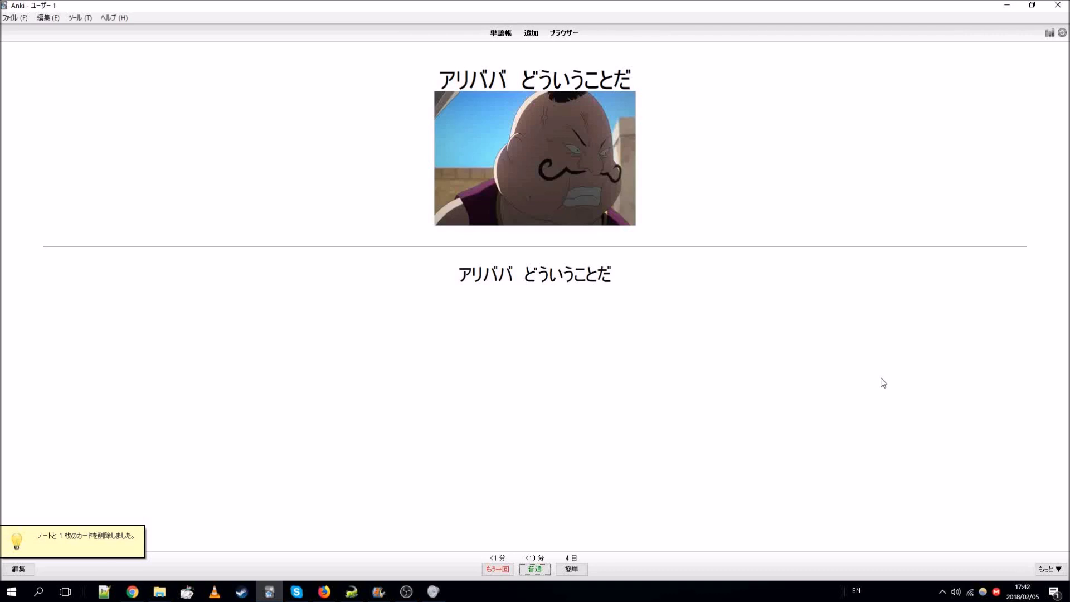
key("ctrl+Delete")
key("space")
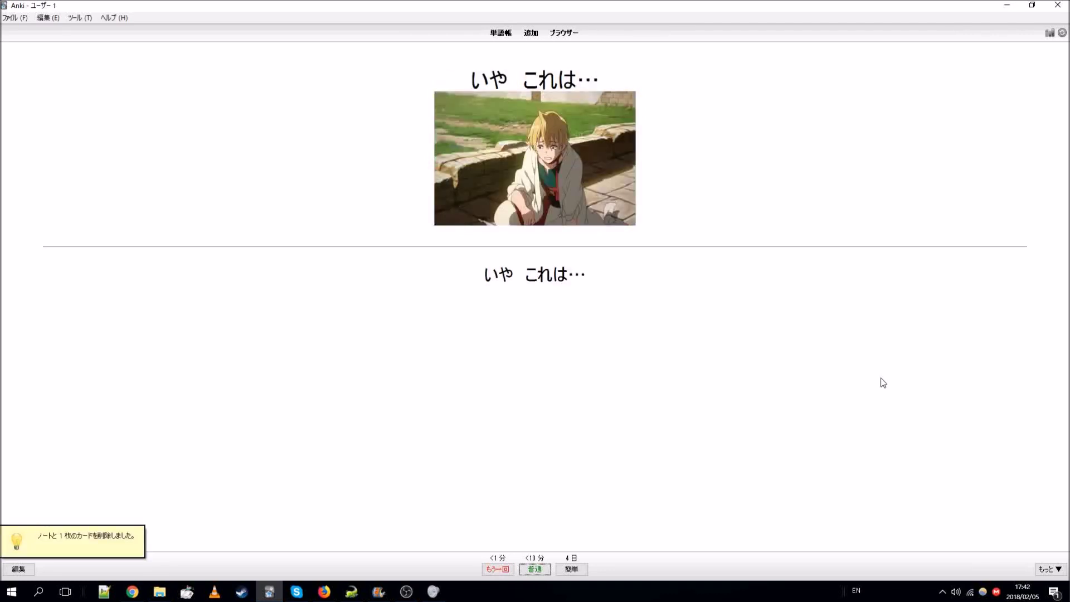
key("ctrl+Delete")
key("space")
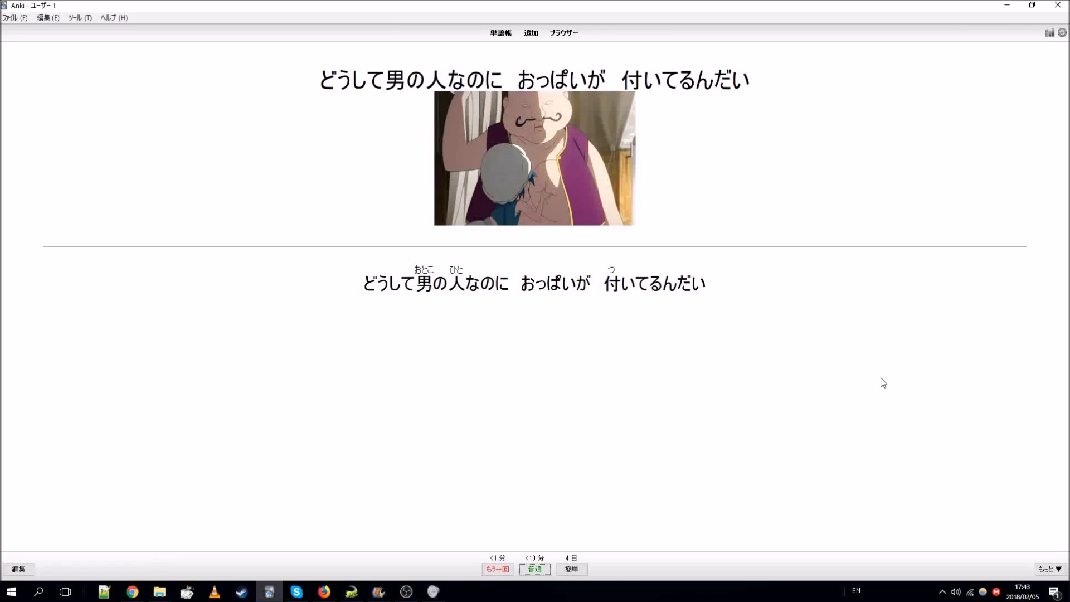
- Delete the notes どうして男の人なのに おっぱいが 付いてるんだい, 僕はおっぱいが大好きなのさ and こらぁ, revealing each following answer
key("ctrl+Delete")
key("space")
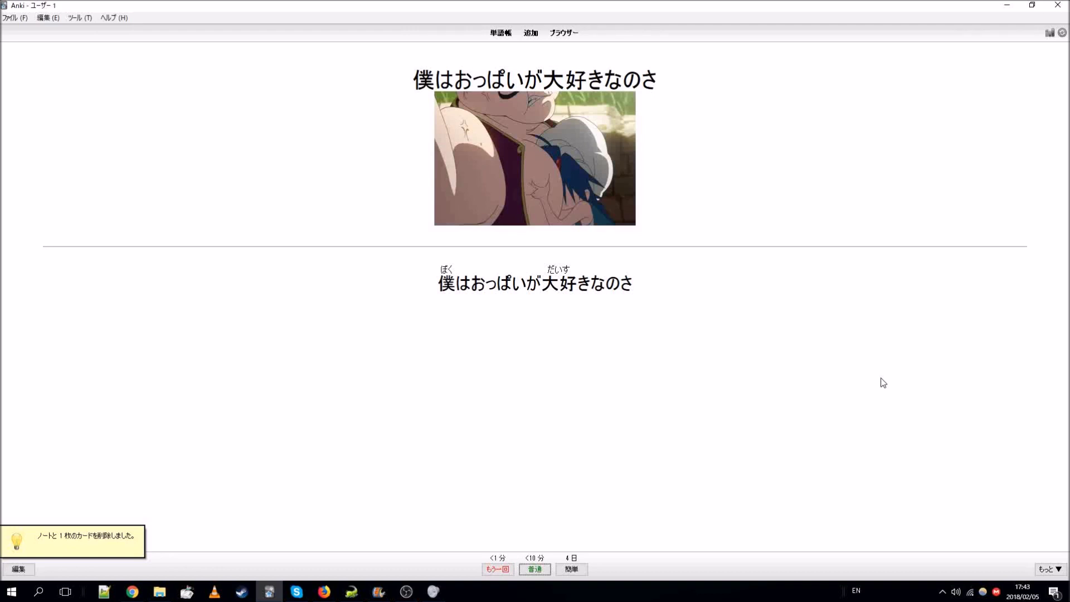
key("ctrl+Delete")
key("space")
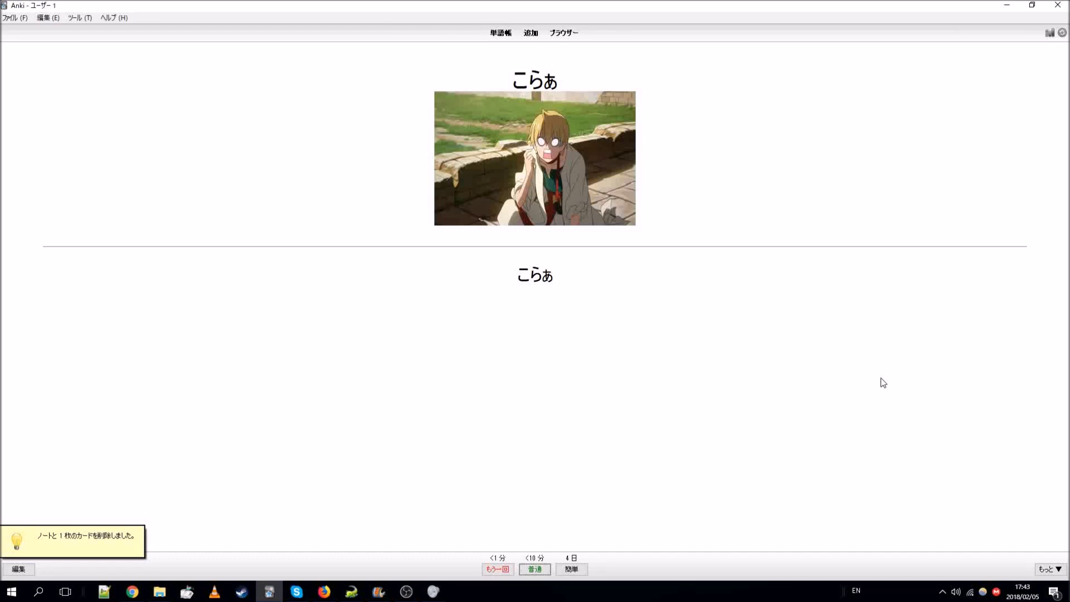
key("ctrl+Delete")
key("space")
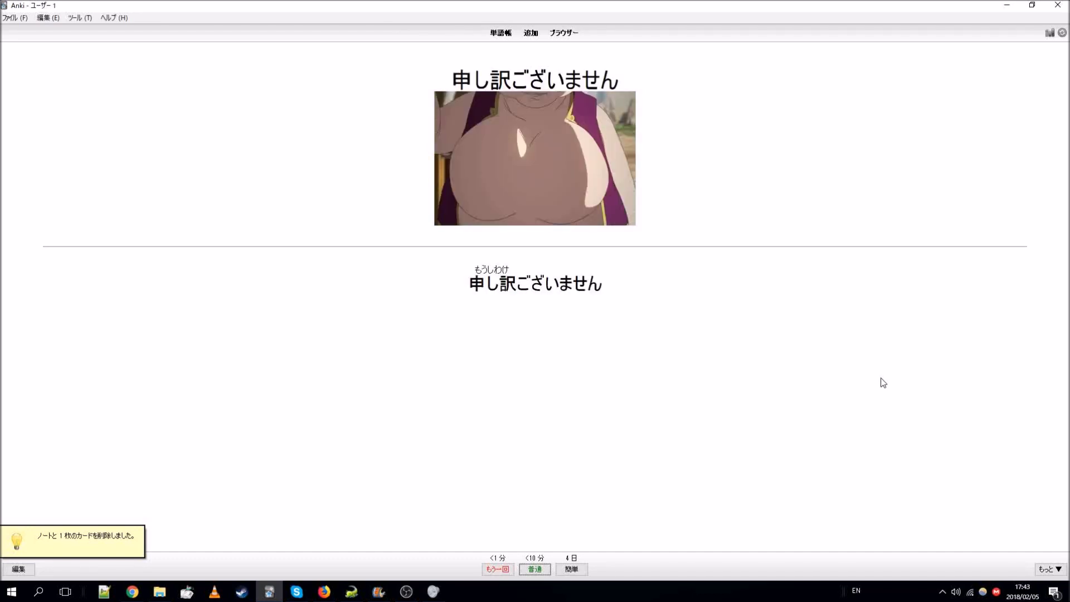
- Delete the notes 申し訳ございません, 実は この変なガキが… and ふざけるな, revealing each following answer
key("ctrl+Delete")
key("space")
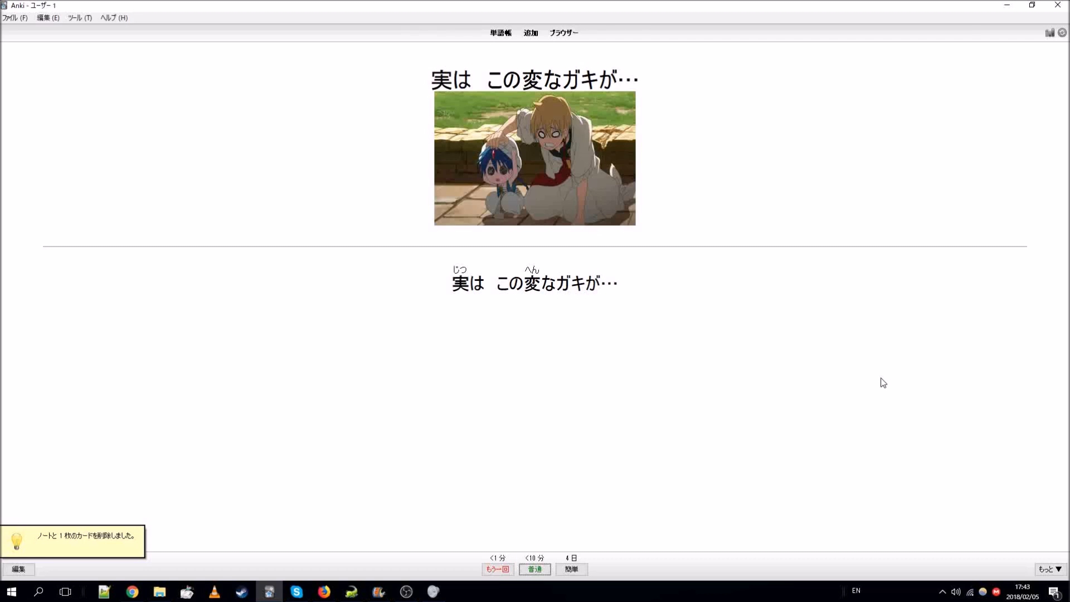
key("ctrl+Delete")
key("space")
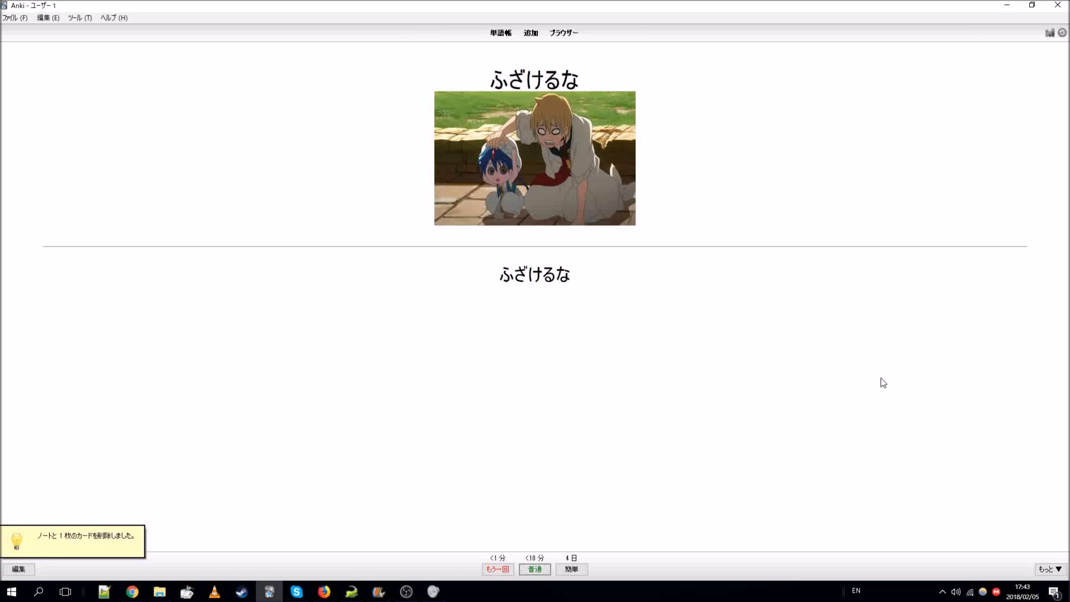
key("space")
key("space")
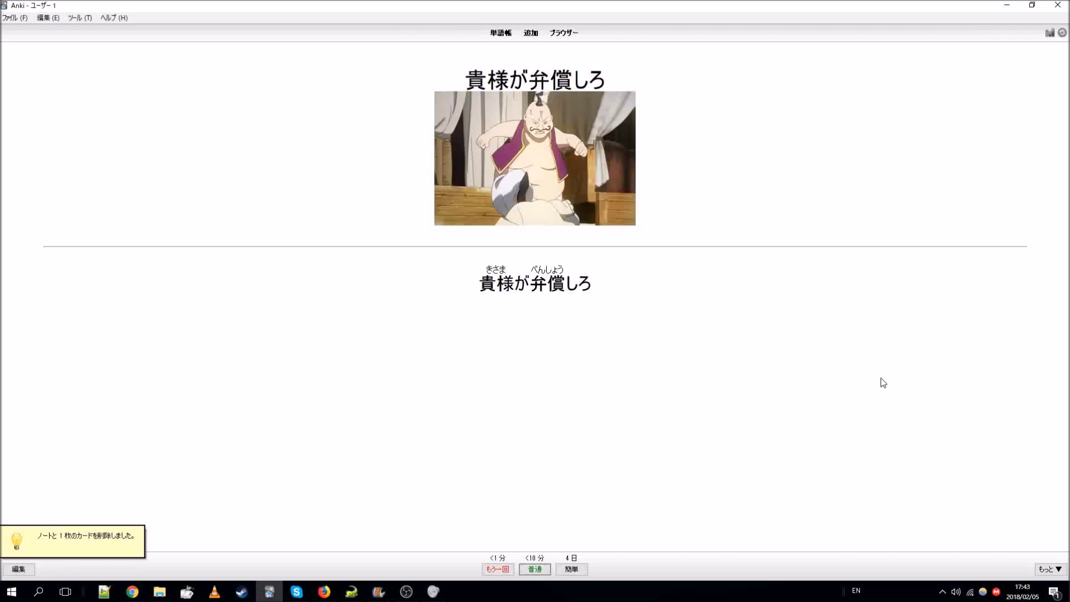
- Delete the notes 貴様が弁償しろ and 弁償が終わるまで タダ働きしろ, revealing each following answer
key("space")
key("space")
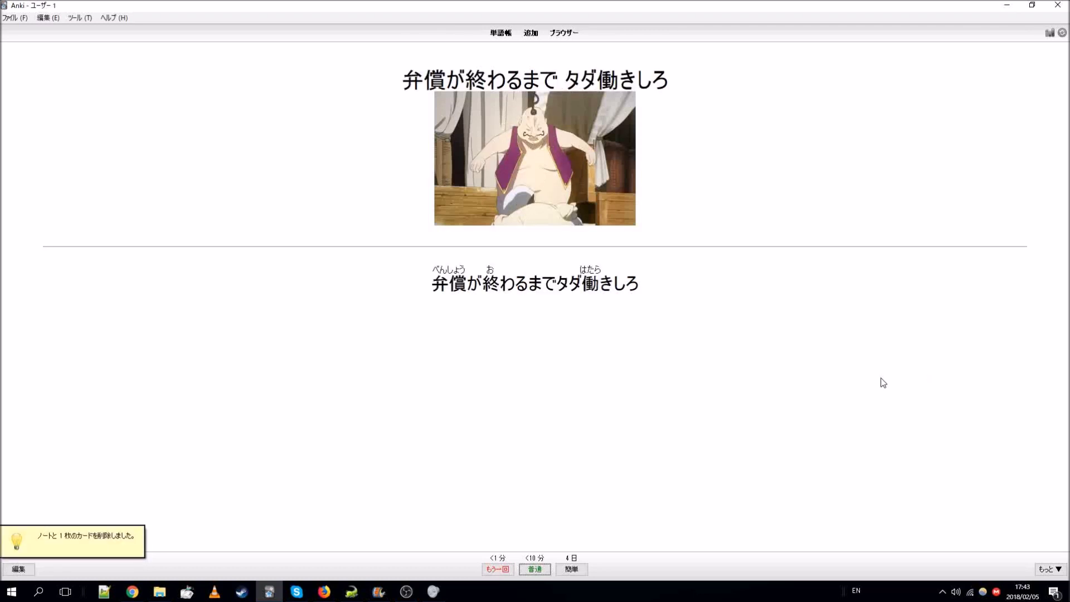
key("ctrl+Delete")
key("space")
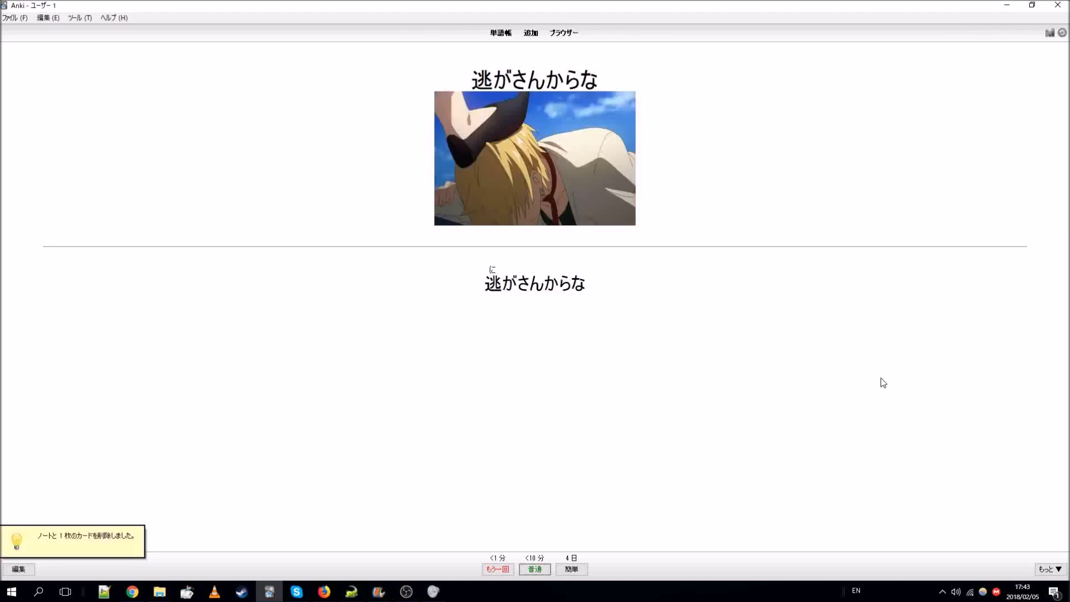
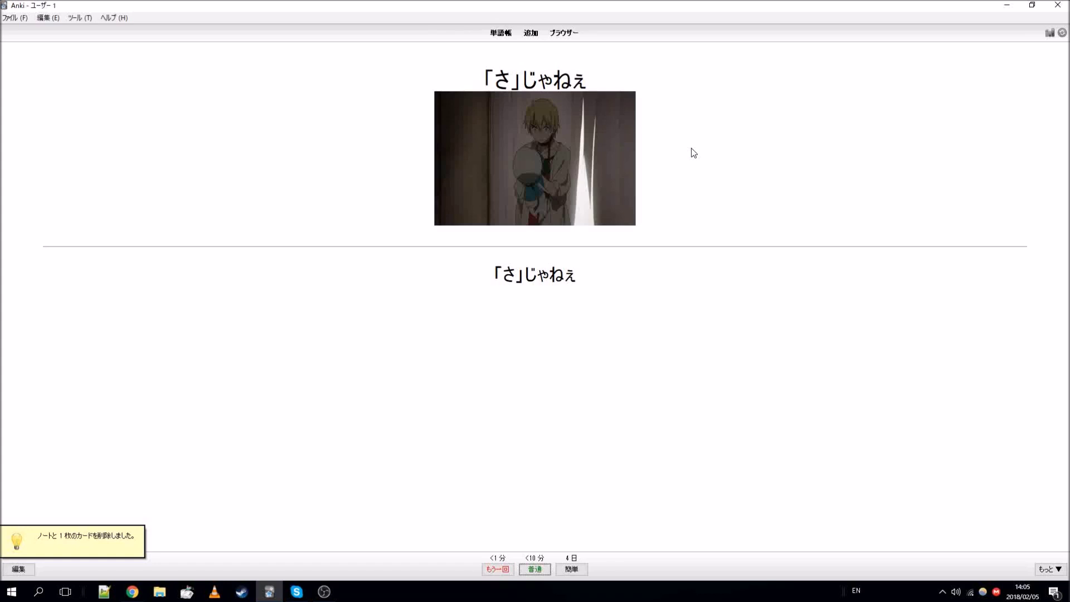
- Delete the notes 「さ」じゃねぇ, おい アリババはいるか and ここにおります, revealing each following answer
key("space")
key("space")
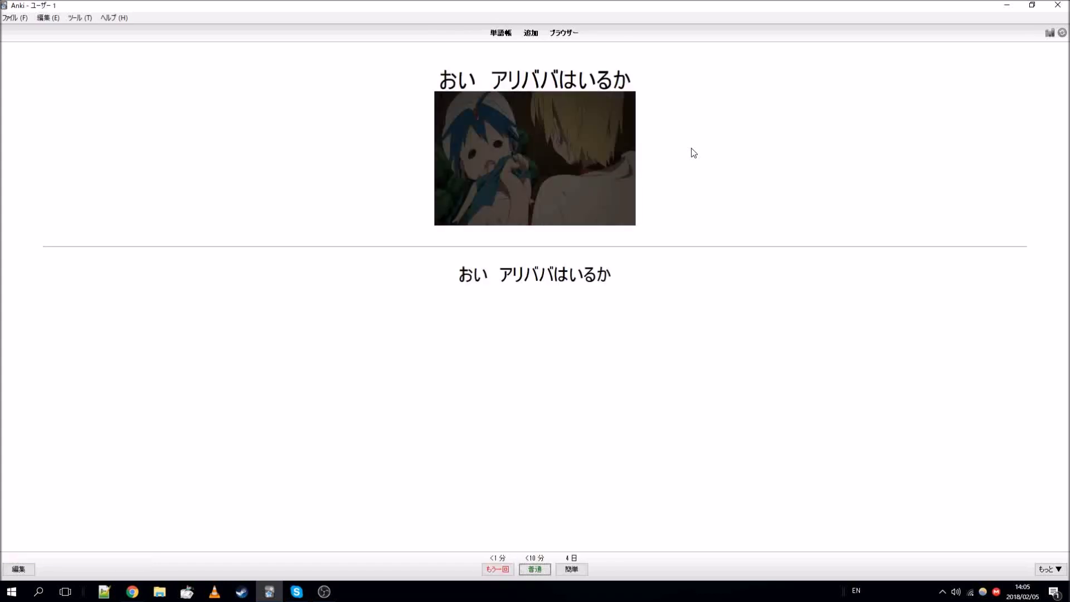
key("ctrl+Delete")
key("space")
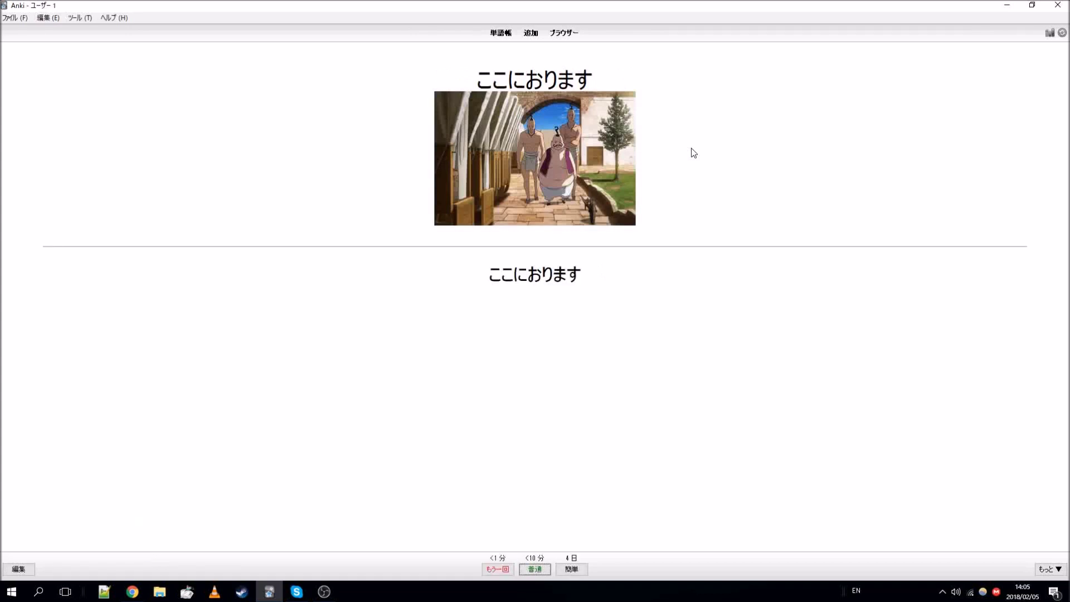
key("ctrl+Delete")
key("space")
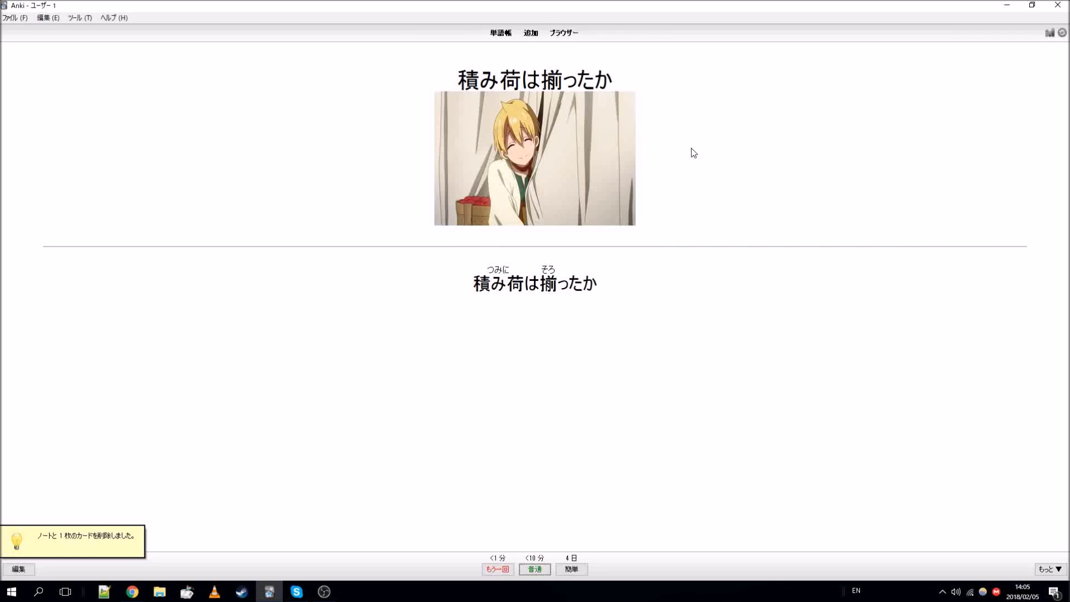
- Delete the notes 積み荷は揃ったか and も…もちろんですとも, revealing each following answer
key("ctrl+Delete")
key("space")
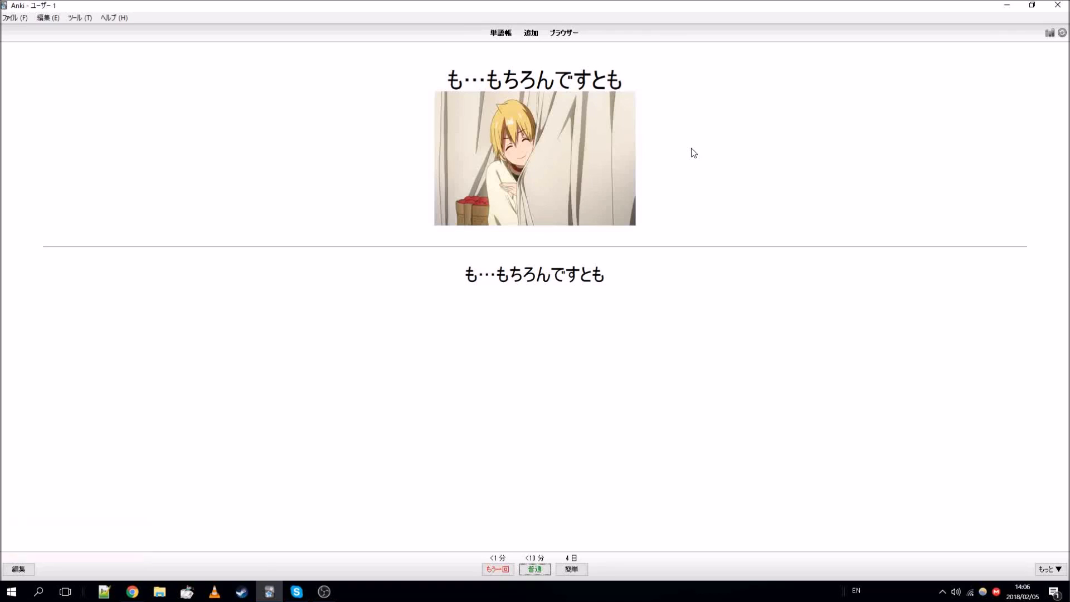
key("ctrl+Delete")
key("space")
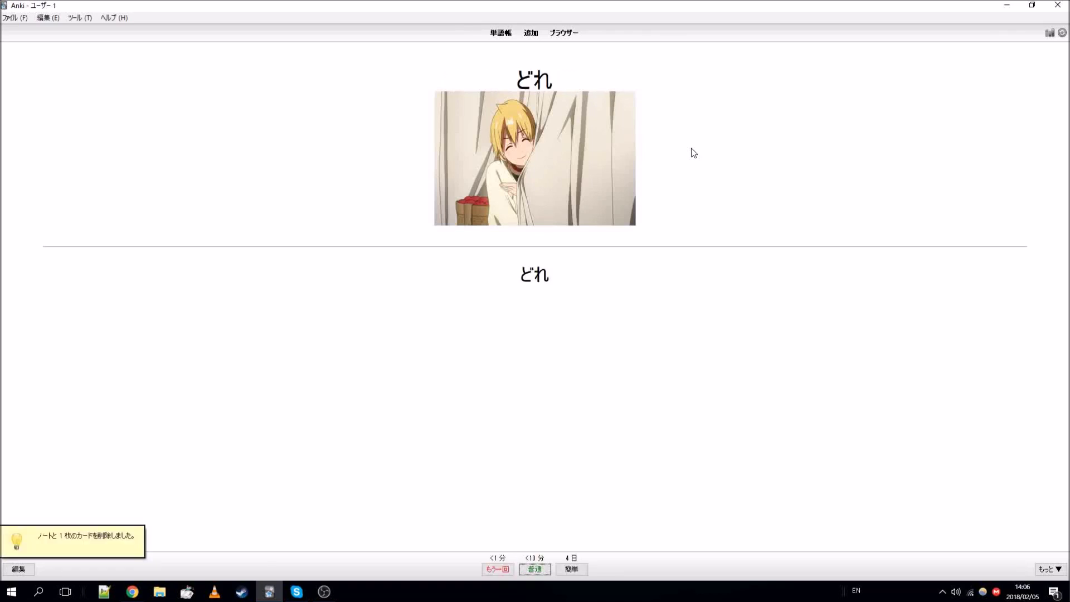
- Delete the note どれ, and reveal and suspend the card 一度は完全に用意出来たのですが
key("ctrl+Delete")
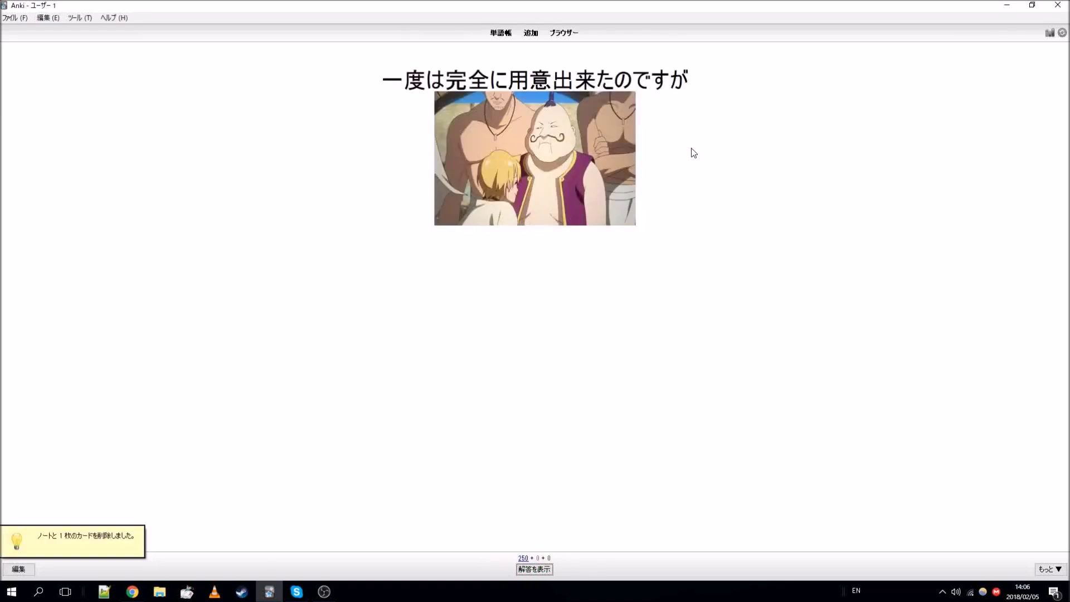
key("space")
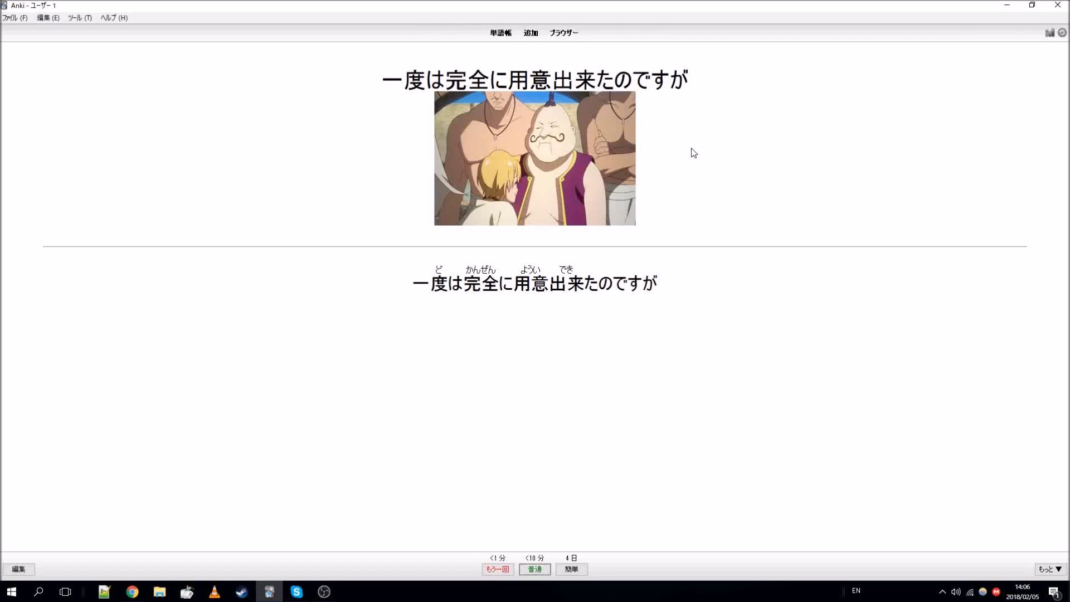
key("minus")
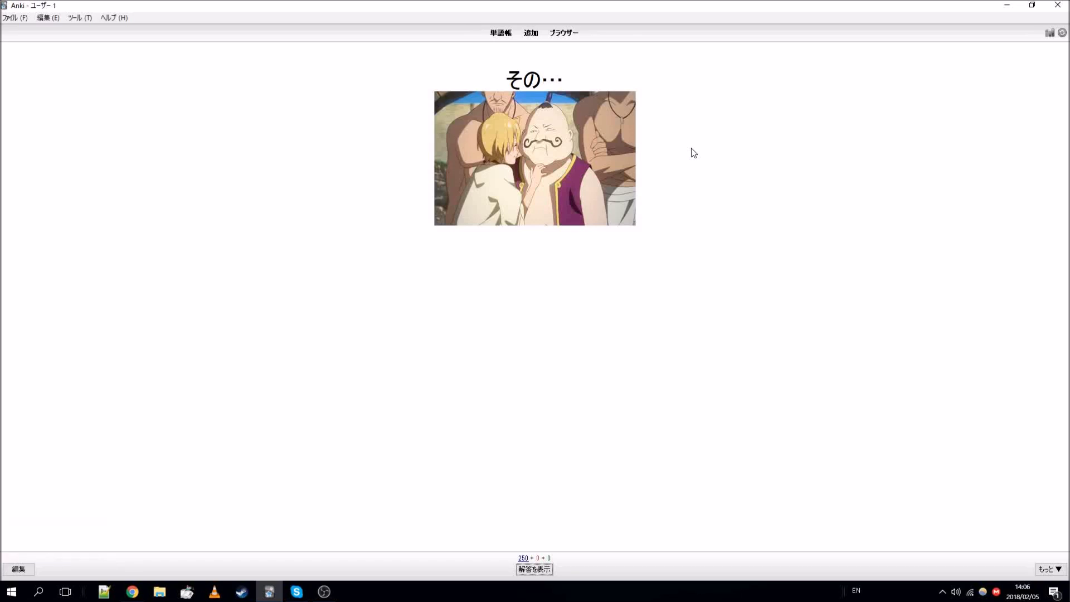
- Open the card browser and list the cards of the Magi deck under Sentence Bank
left_click(575, 35)
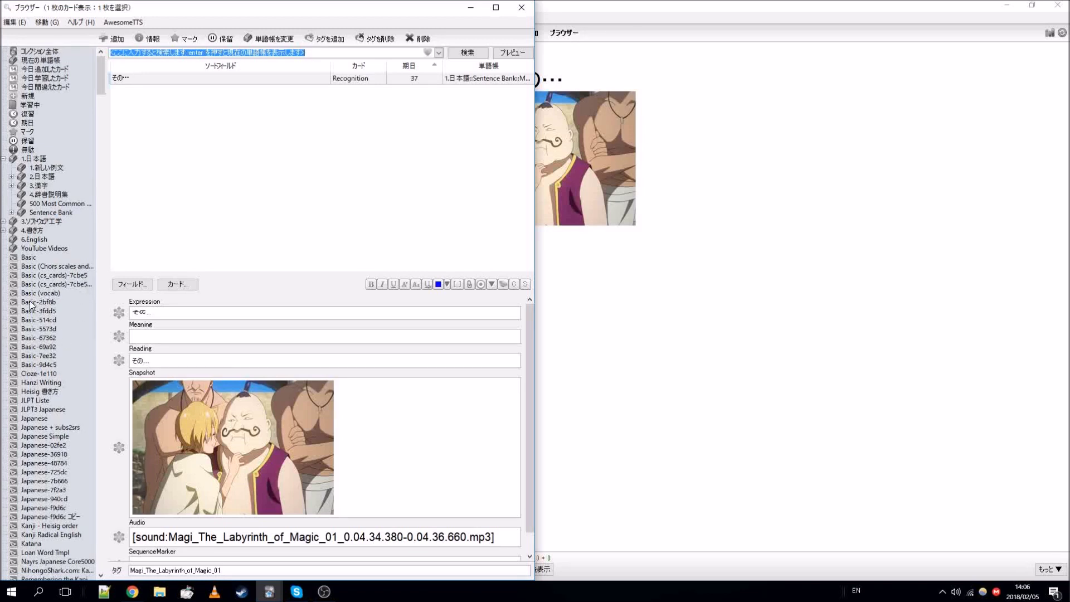
left_click(11, 213)
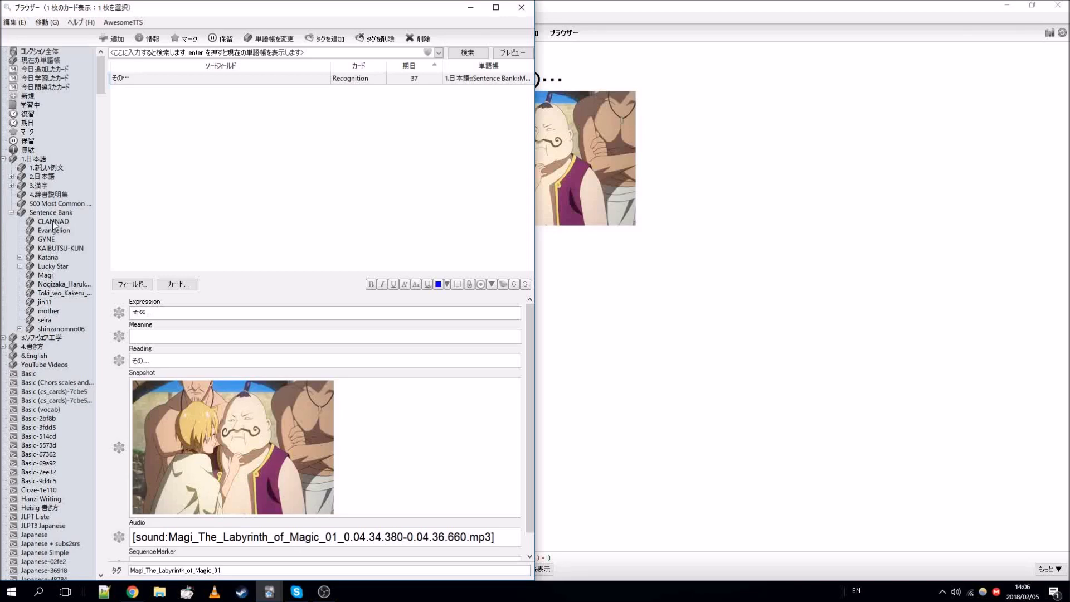
left_click(48, 275)
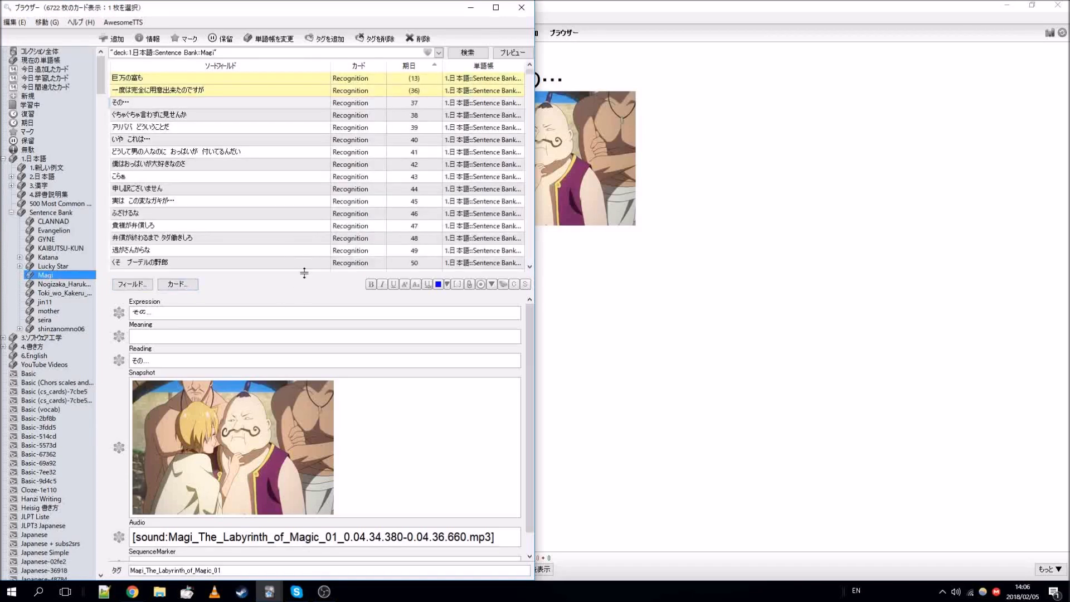
- Maximize the card browser and inspect the suspended cards 巨万の富も and 一度は完全に用意出来たのですが
left_click_drag(209, 82, 288, 90)
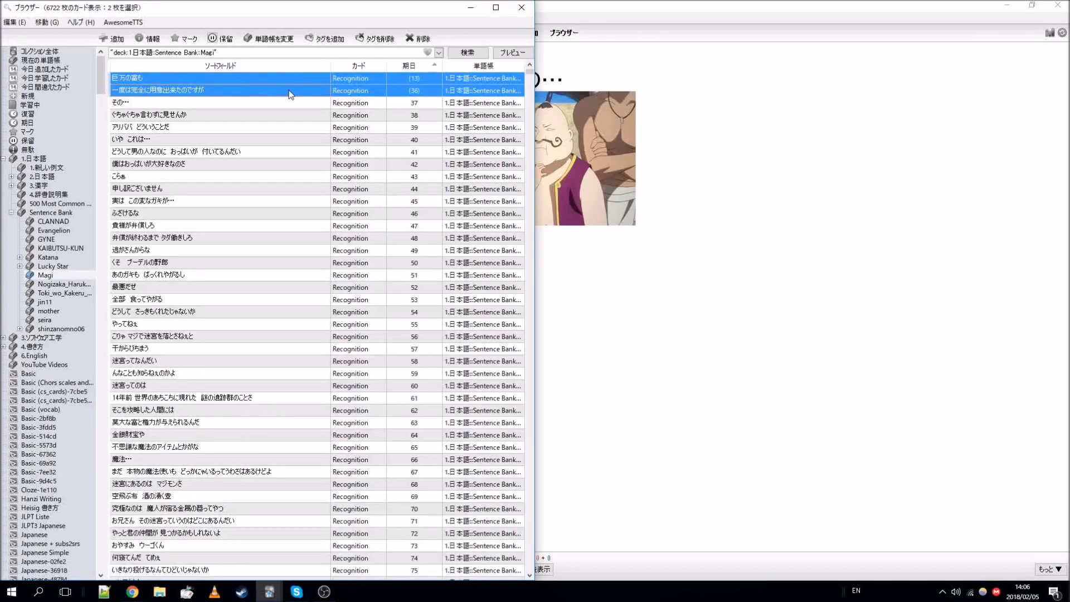
left_click(270, 106)
left_click_drag(208, 83, 243, 93)
double_click(318, 11)
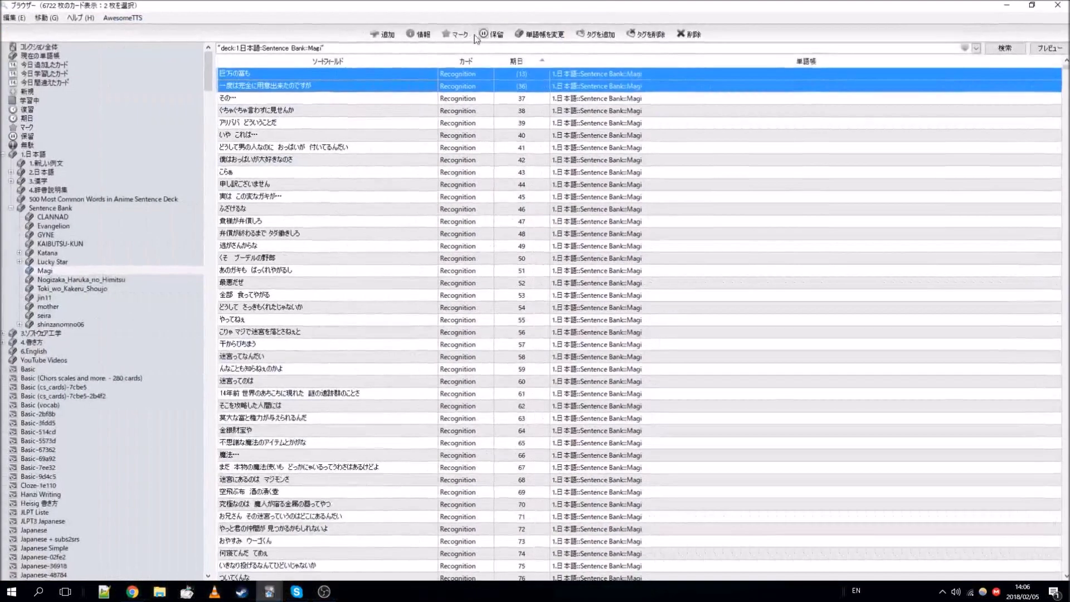
left_click(441, 125)
left_click(361, 87)
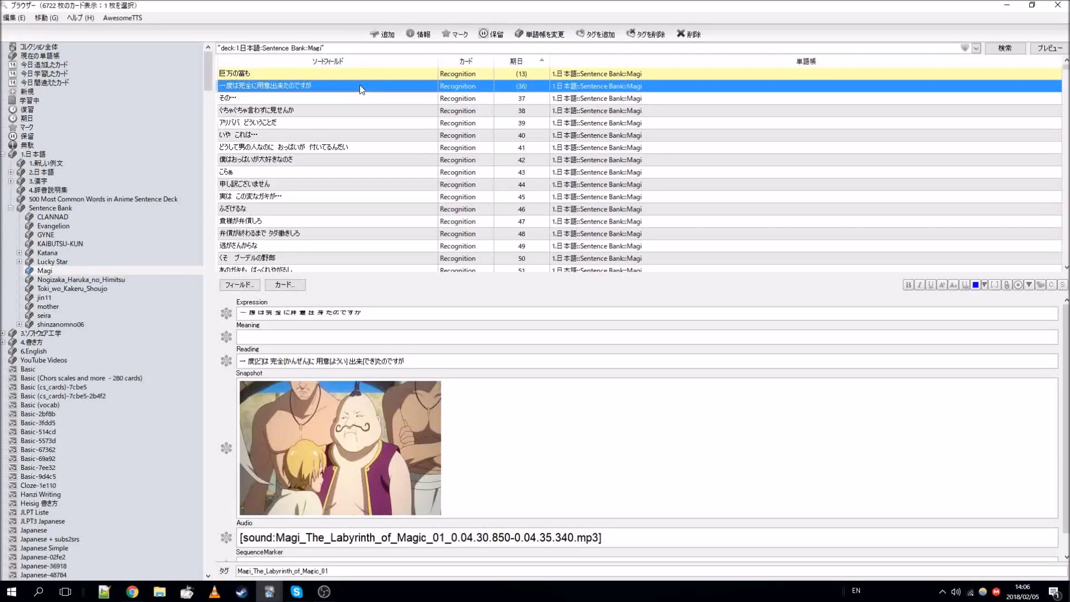
- Examine the suspended cards 巨万の富も and 一度は完全に用意出来たのですが and skim the rest of the Magi deck's sentences
left_click_drag(359, 85, 345, 73)
key("ctrl+j")
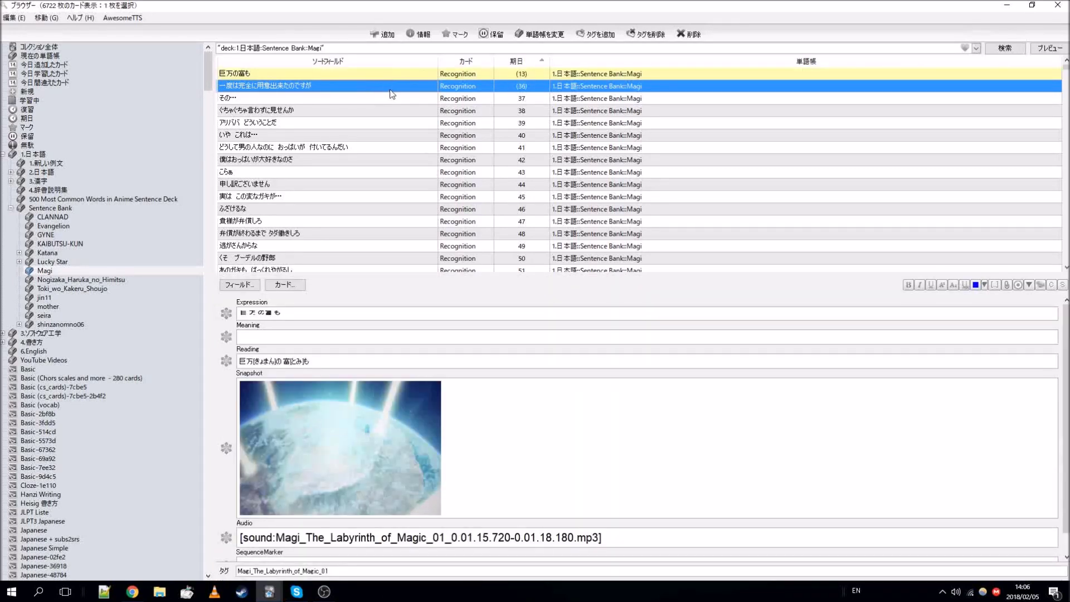
left_click(386, 111)
left_click(371, 81)
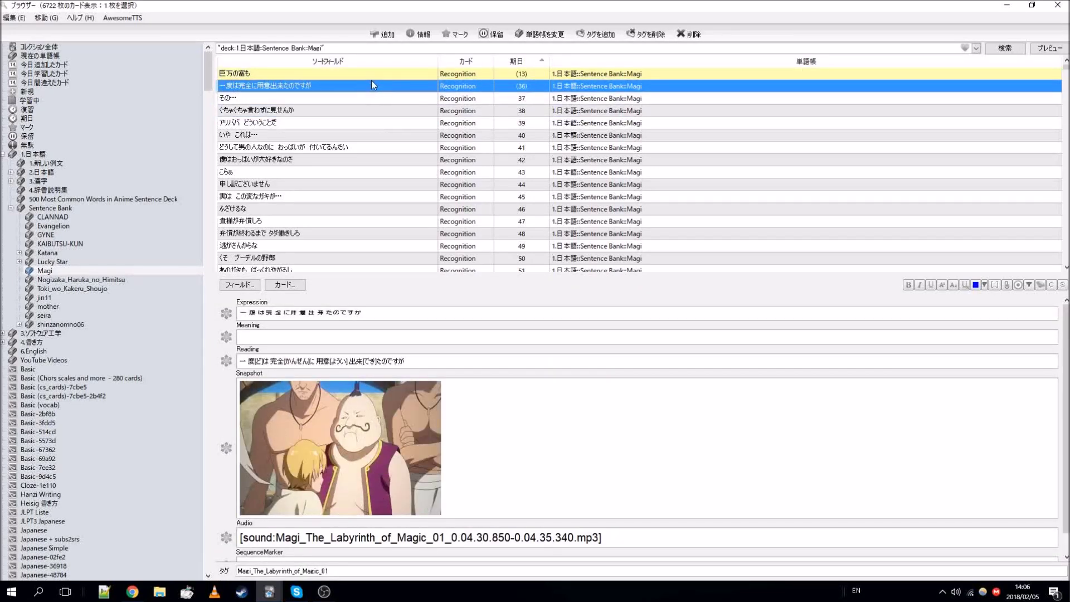
left_click(372, 78)
scroll(319, 112, "down", 12)
scroll(319, 113, "down", 20)
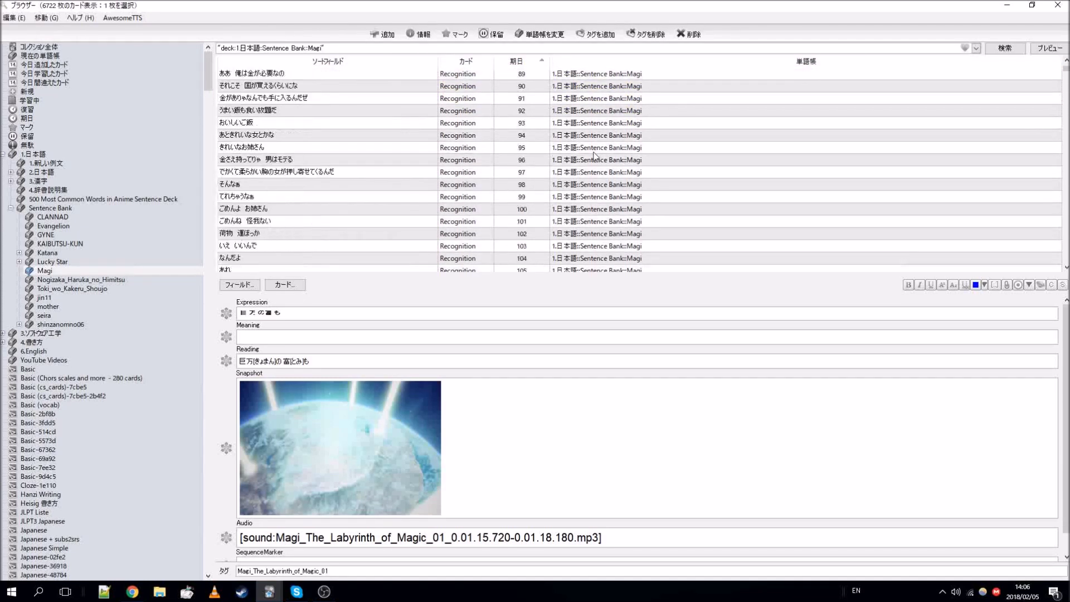
scroll(553, 162, "down", 1)
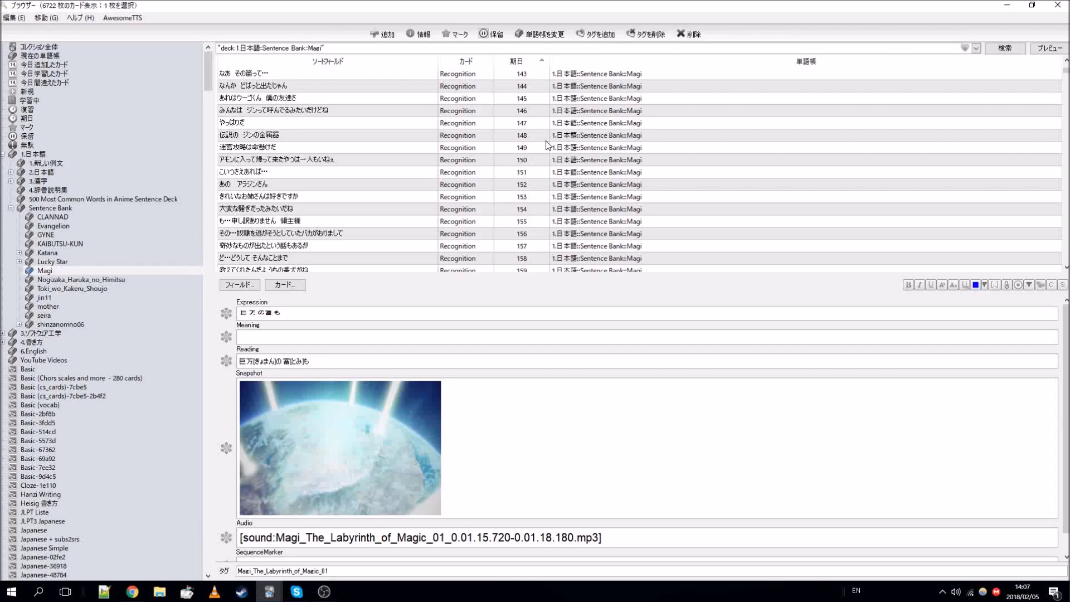
scroll(641, 150, "up", 9)
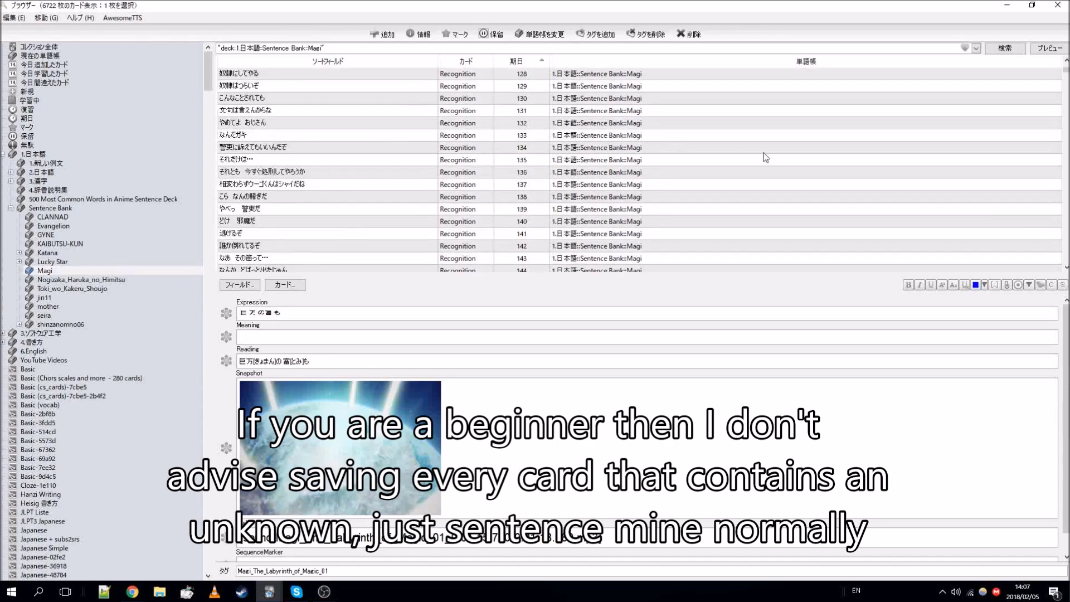
scroll(836, 139, "up", 20)
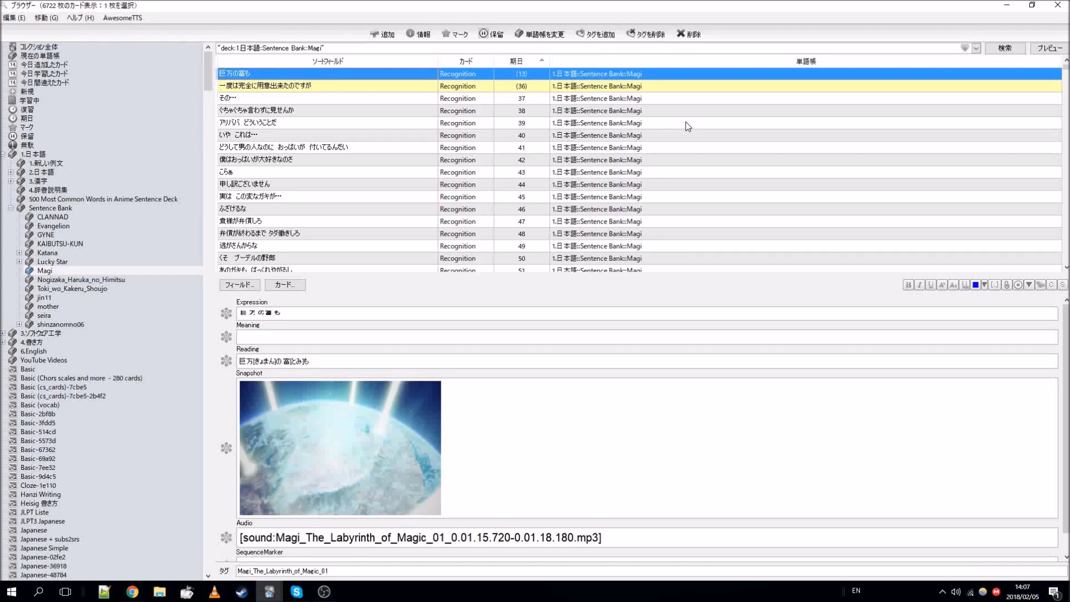
- Unsuspend the cards 巨万の富も and 一度は完全に用意出来たのですが together in the Magi deck
left_click(544, 118)
left_click_drag(542, 87, 537, 75)
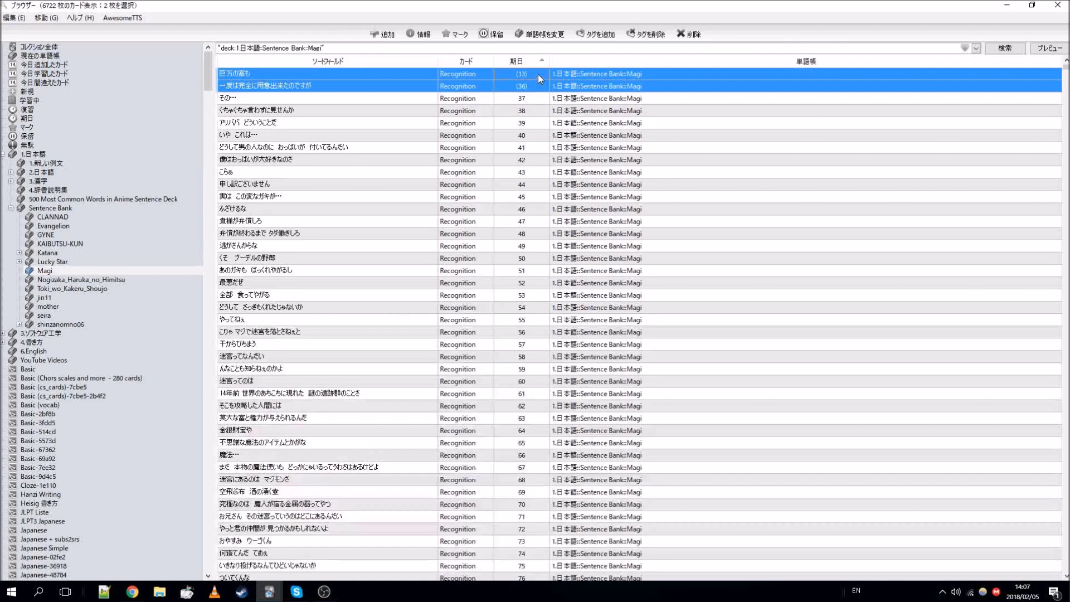
left_click(488, 39)
left_click(401, 146)
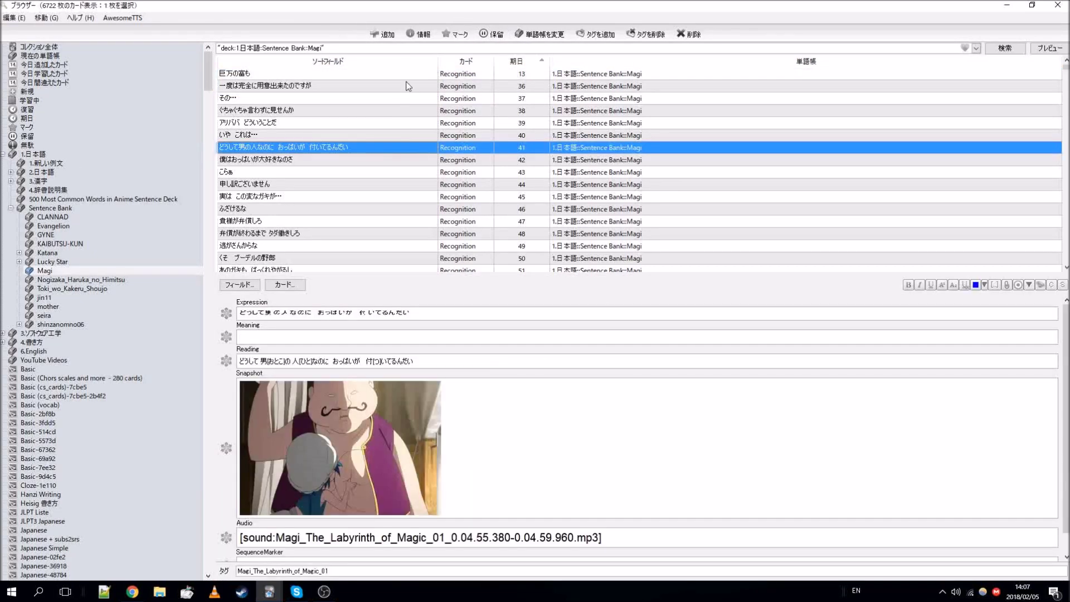
left_click_drag(408, 89, 408, 80)
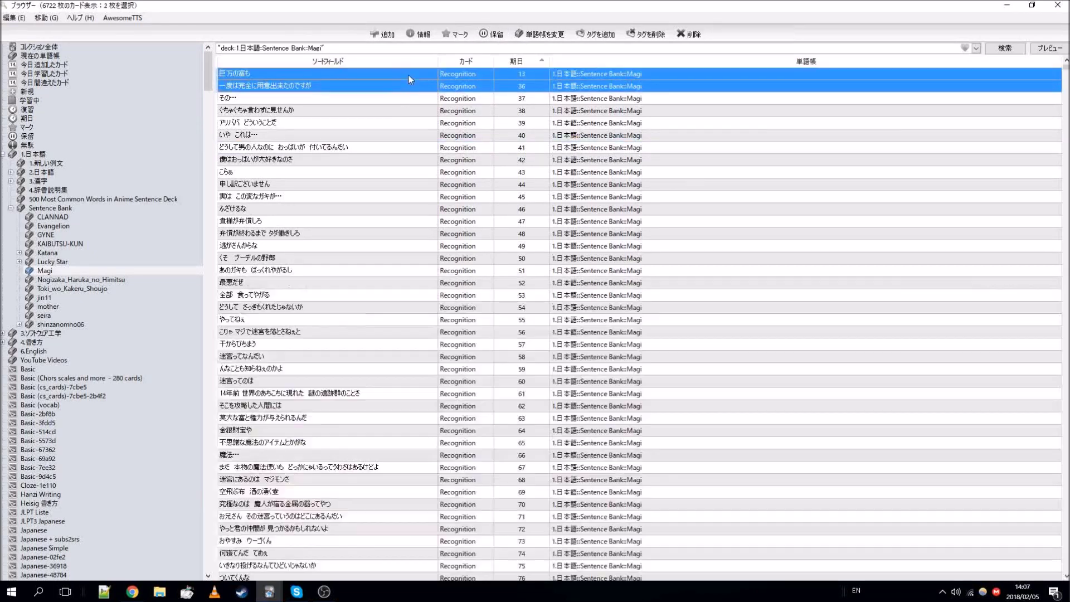
left_click(551, 37)
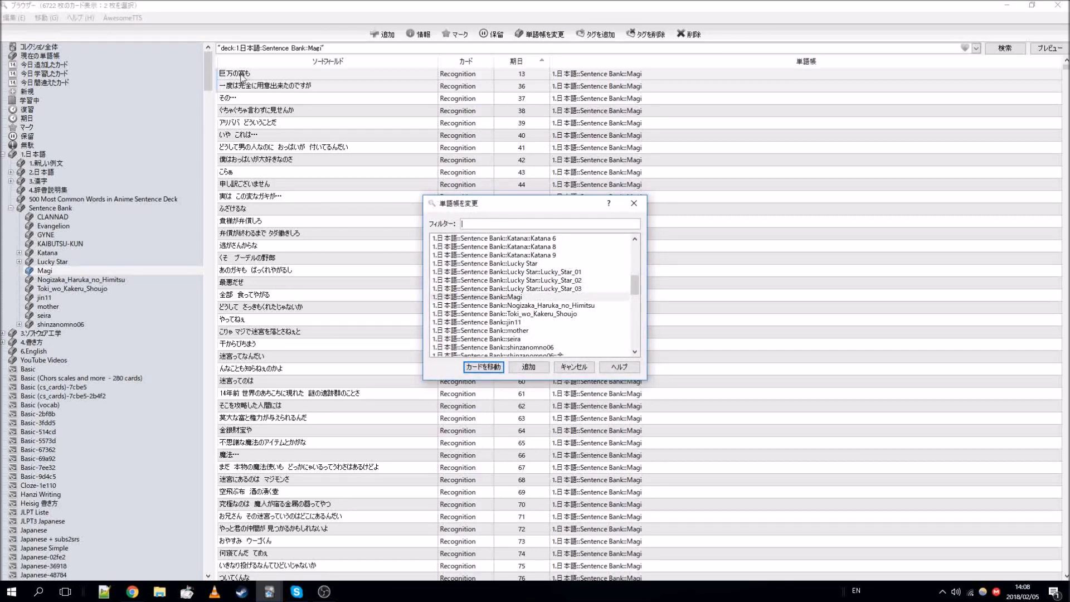
scroll(552, 290, "down", 2)
scroll(553, 290, "up", 2)
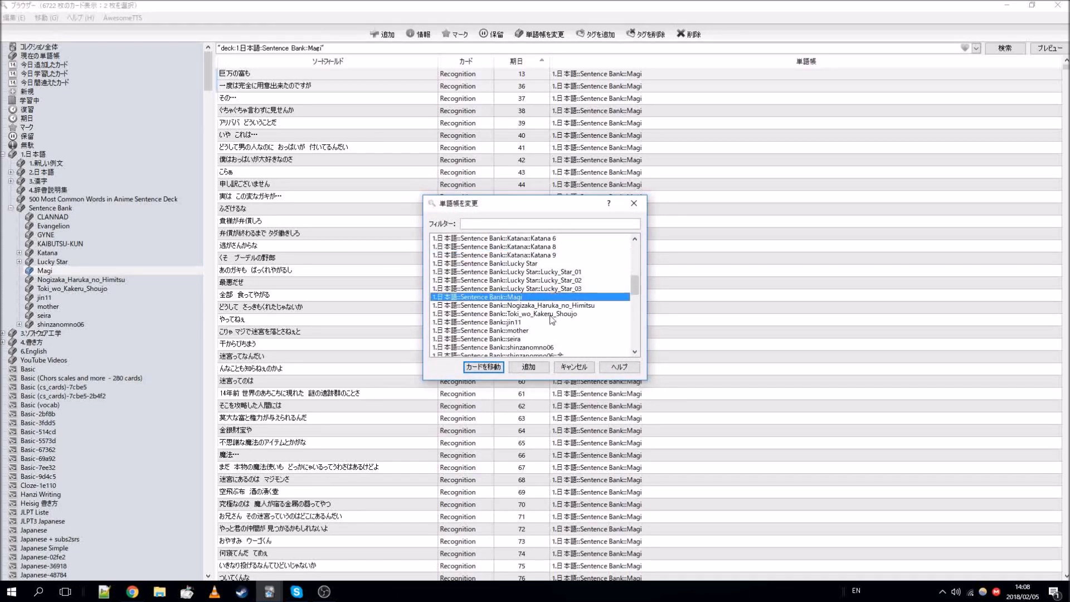
left_click(643, 206)
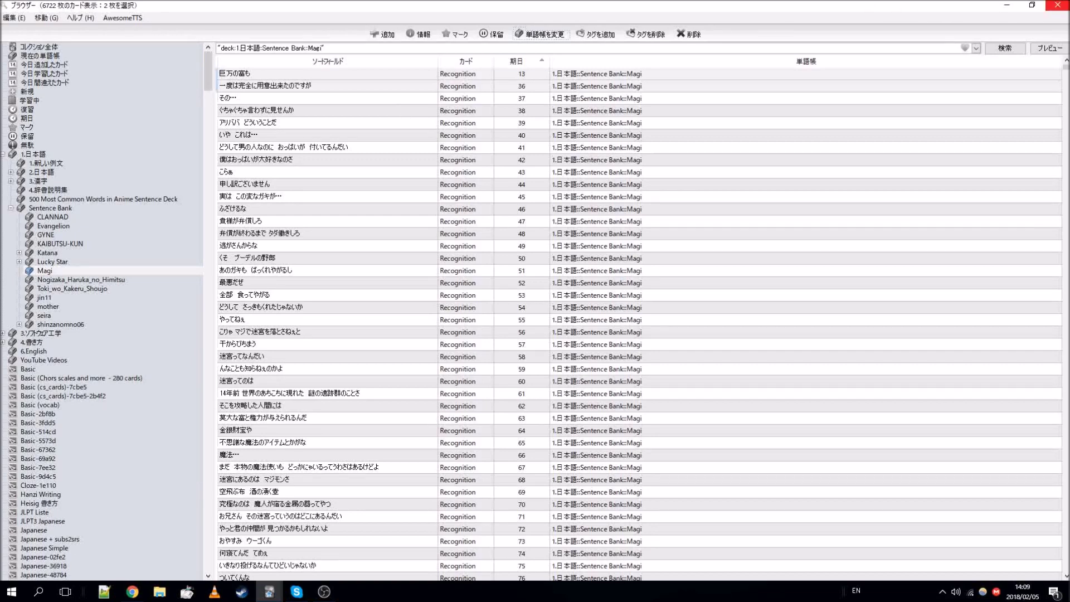
- Close the card browser and view the Sentence Bank subdecks in the deck list
left_click(1058, 5)
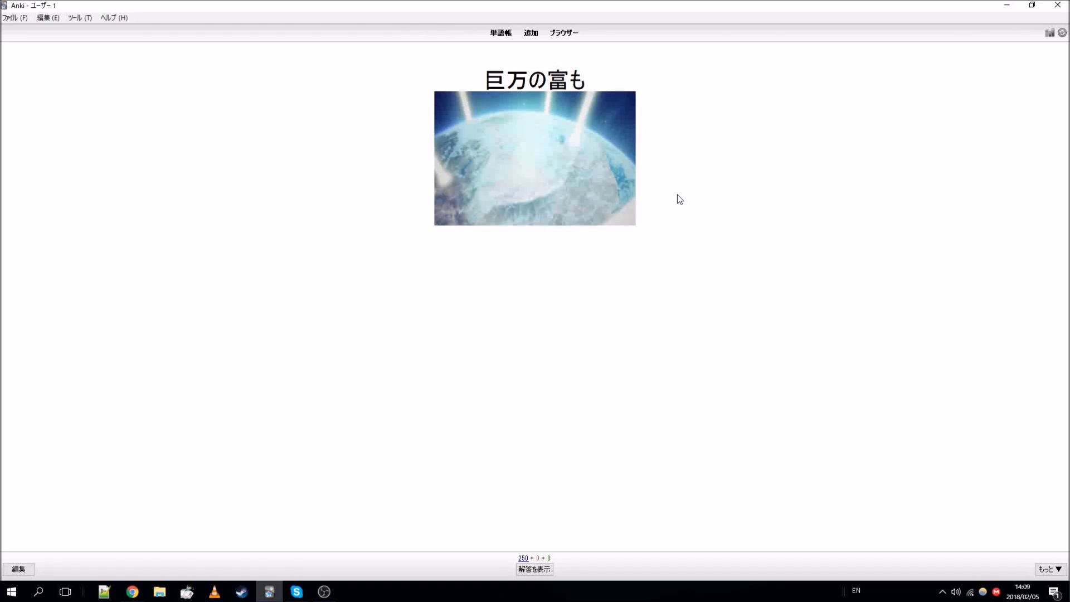
left_click(501, 34)
scroll(424, 429, "down", 1)
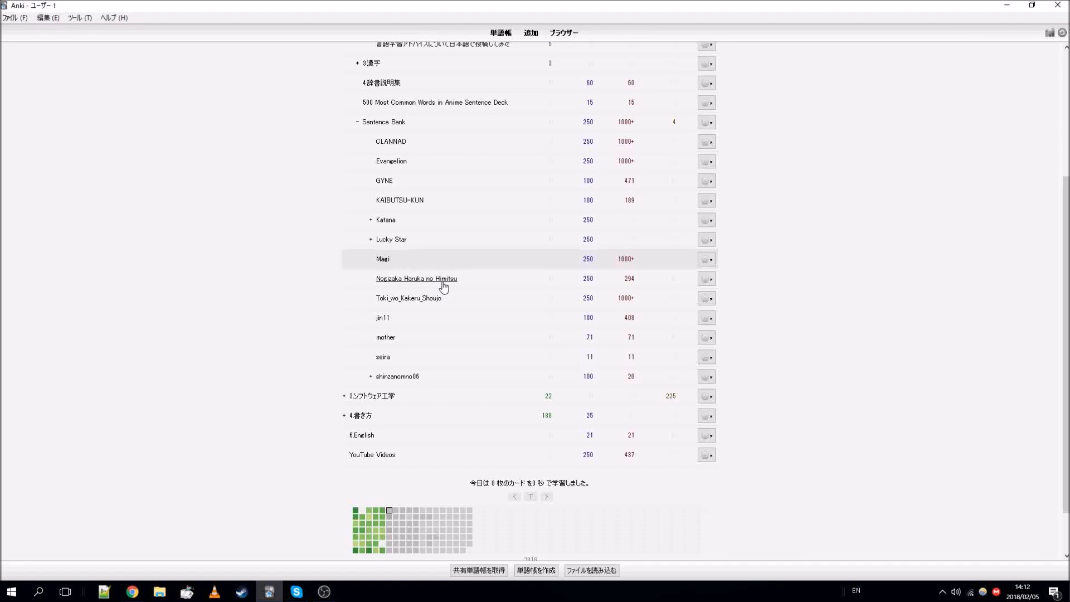
- Search the whole collection for 完全 in the card browser and skim the matching sentences
left_click(564, 33)
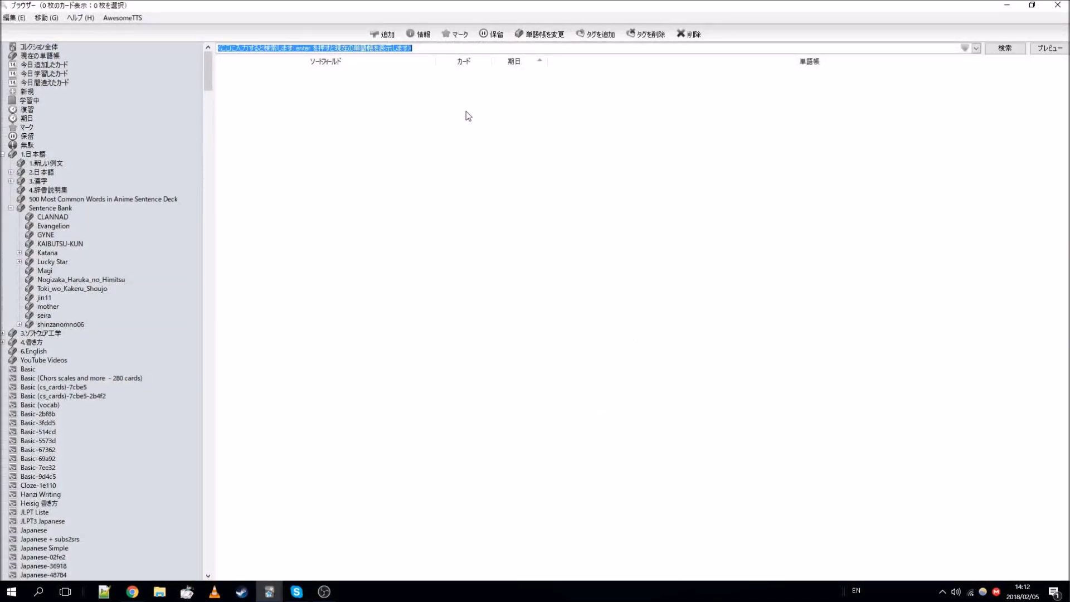
key("alt+shift")
type("かんぜ")
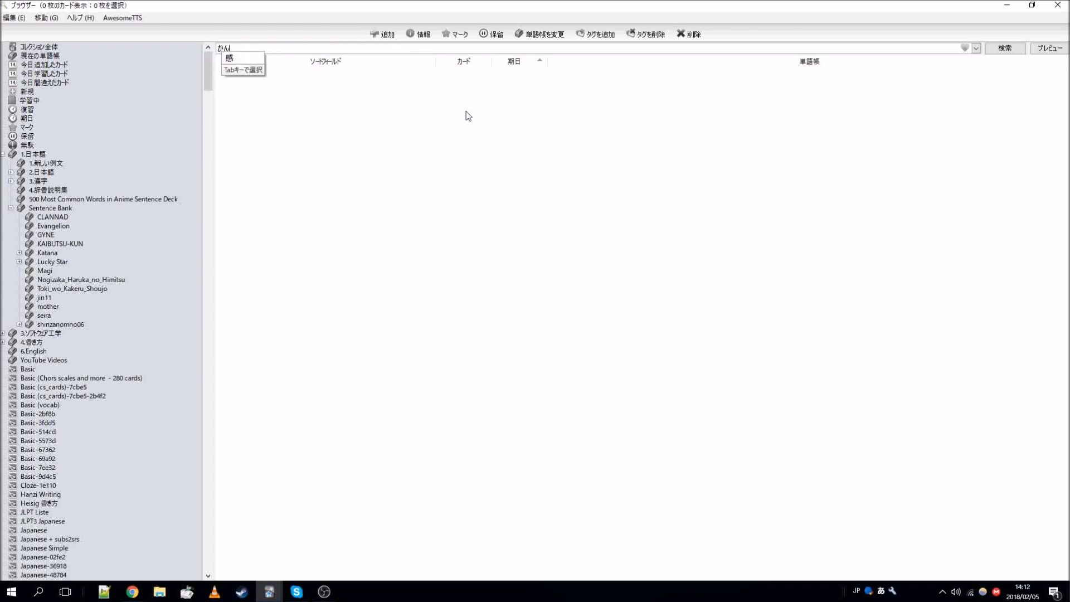
key("Tab")
key("Return")
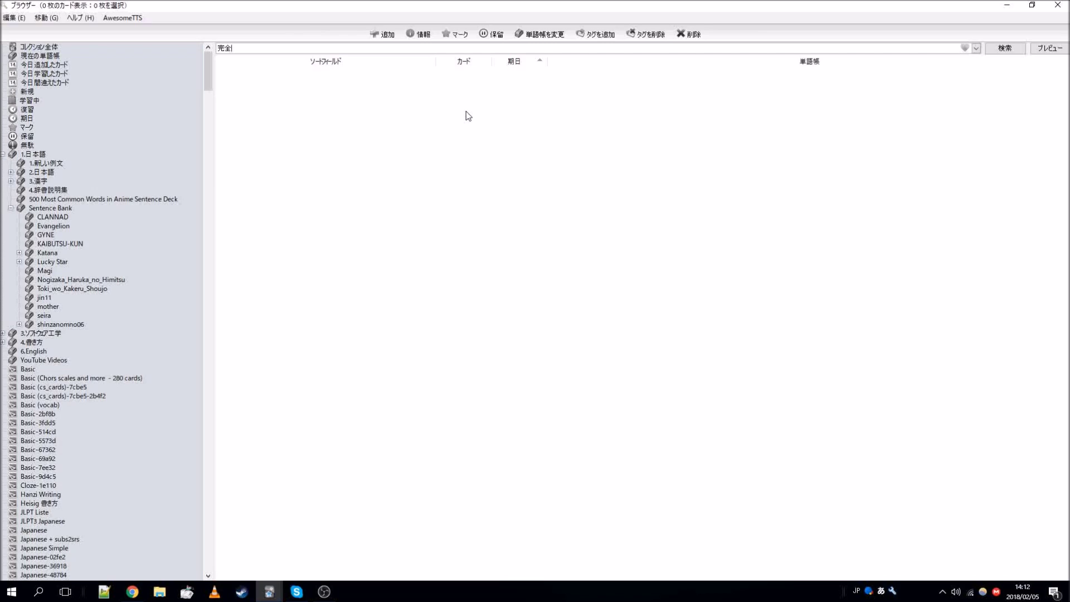
key("Return")
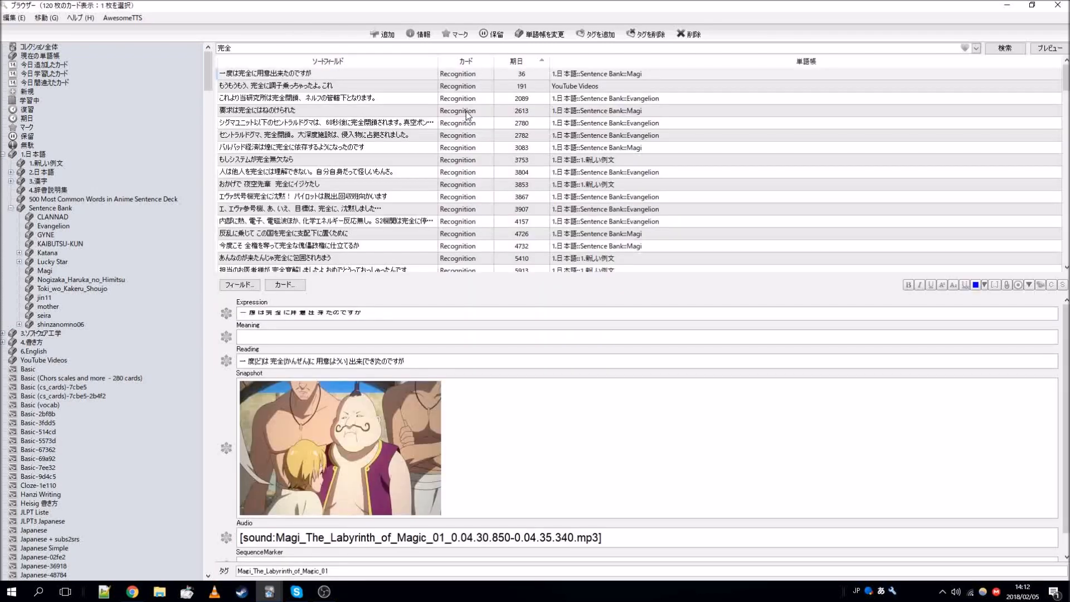
scroll(484, 126, "down", 10)
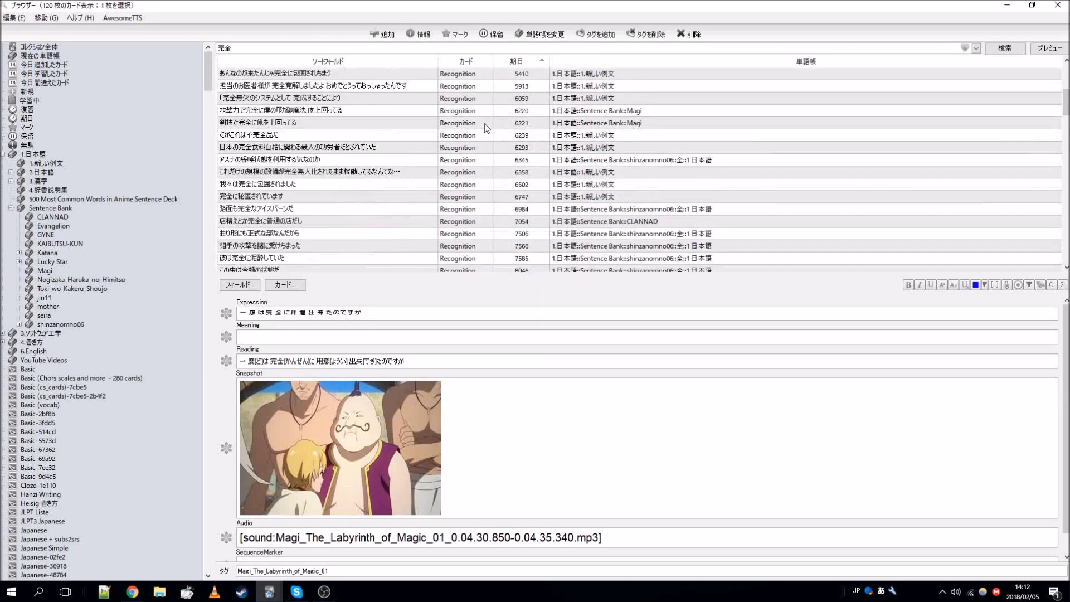
scroll(484, 123, "down", 4)
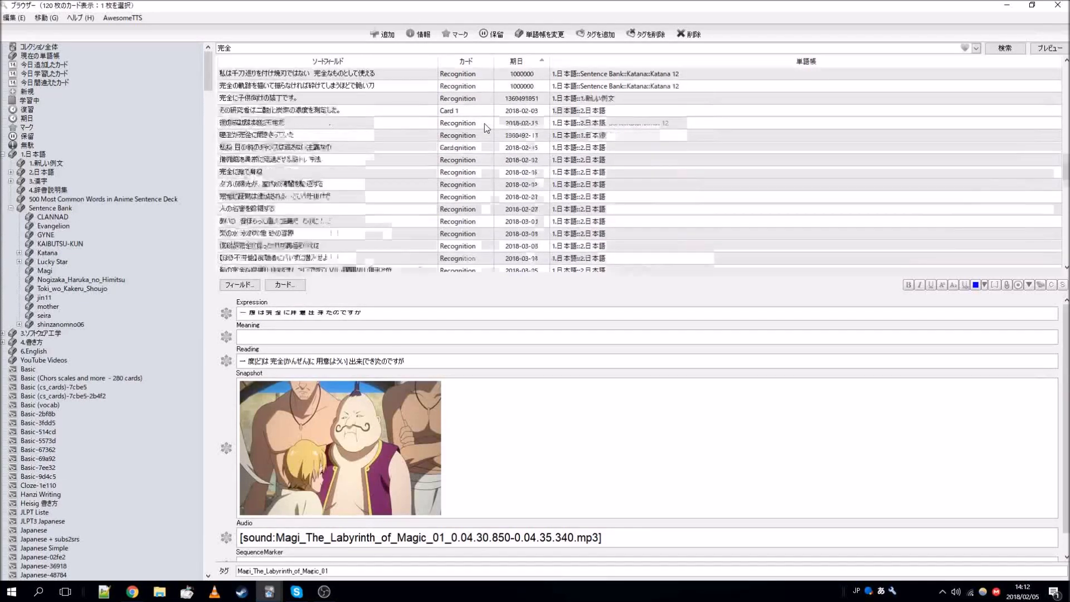
scroll(484, 122, "up", 14)
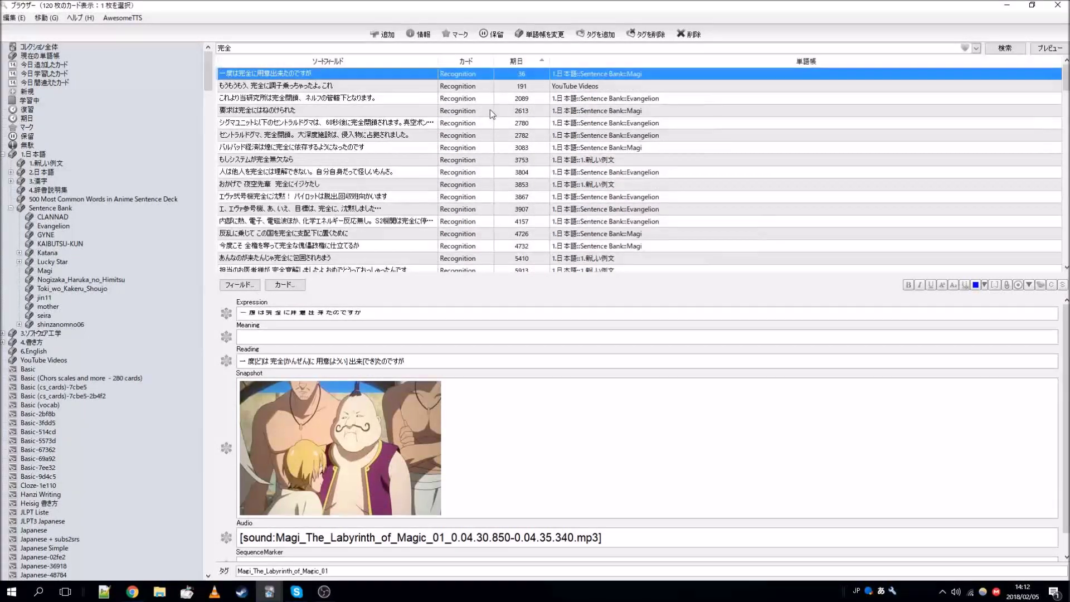
- Examine the 完全 example cards one by one from 要求は完全にはねのけられた past 今度こそ全権を奪って完全な傀儡政権に仕立てるか, and go back up through them
left_click(486, 110)
key("Down")
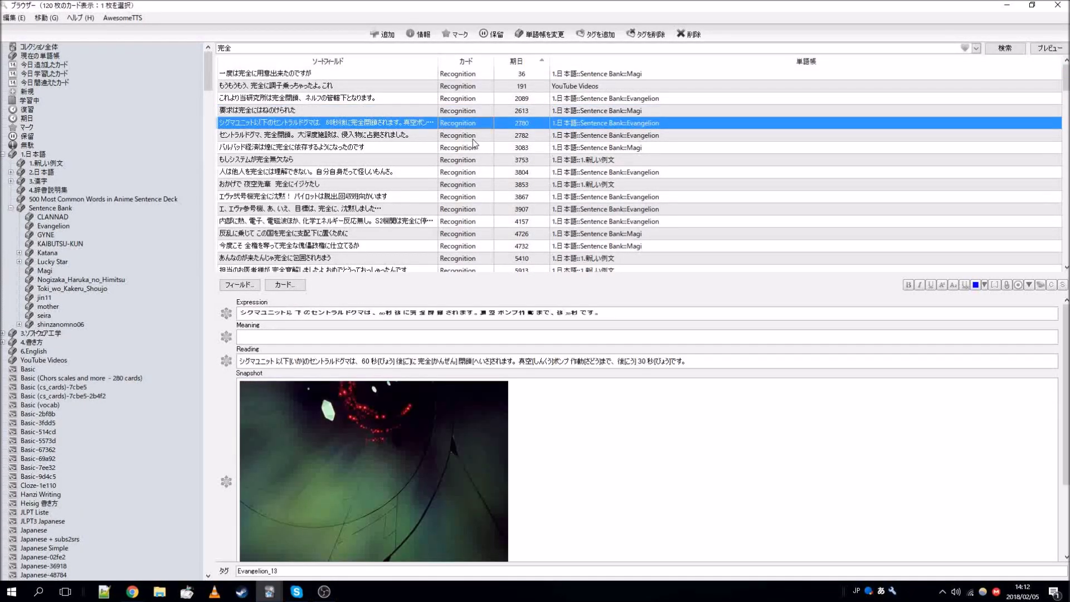
key("Down")
key("Down")
key("Down")
key("Down")
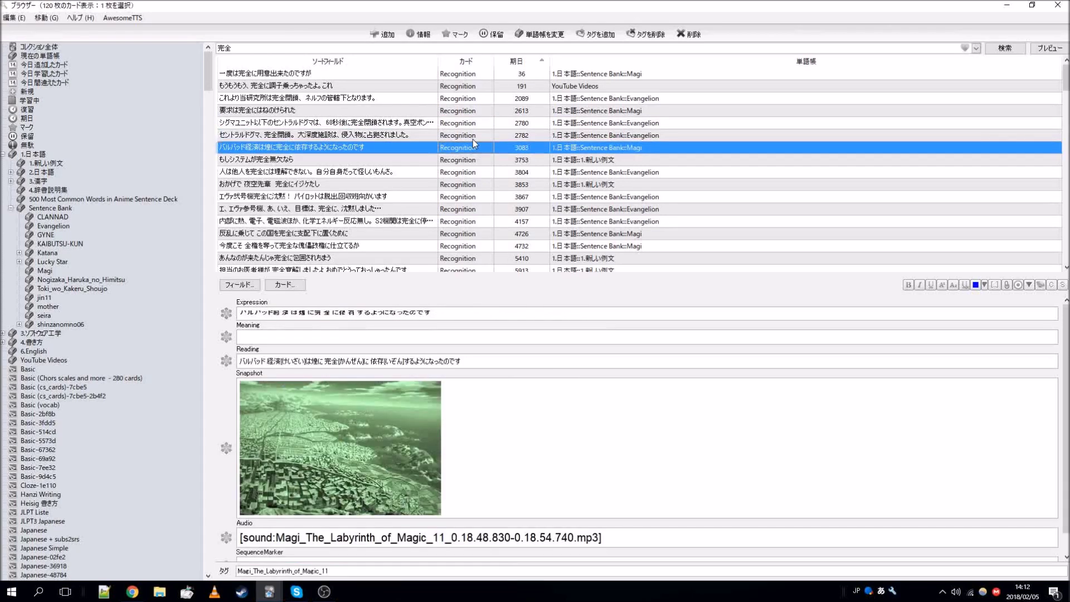
key("Down")
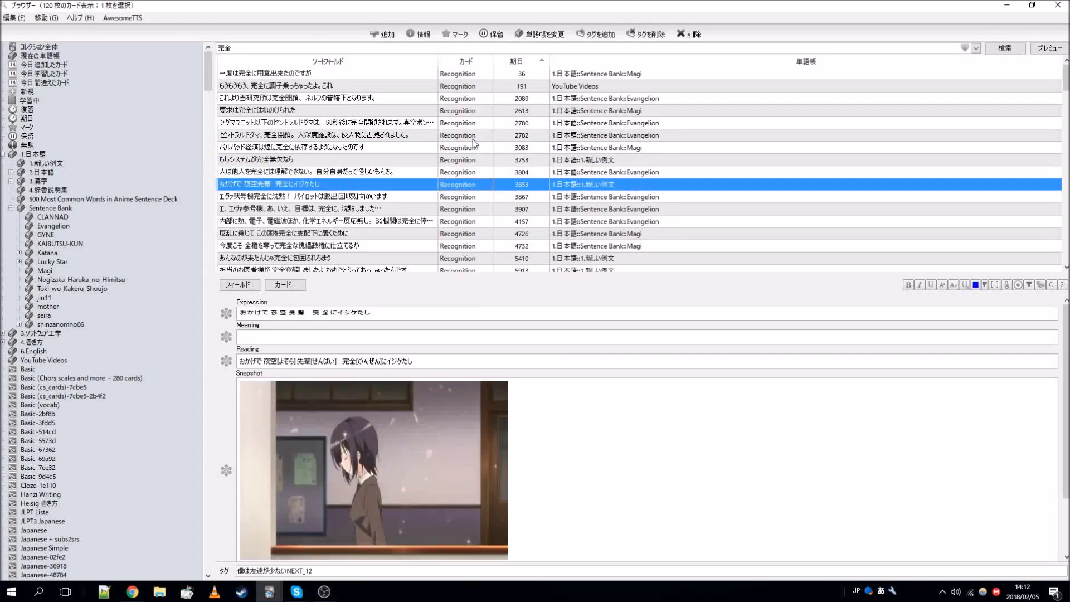
key("Down")
key("Down")
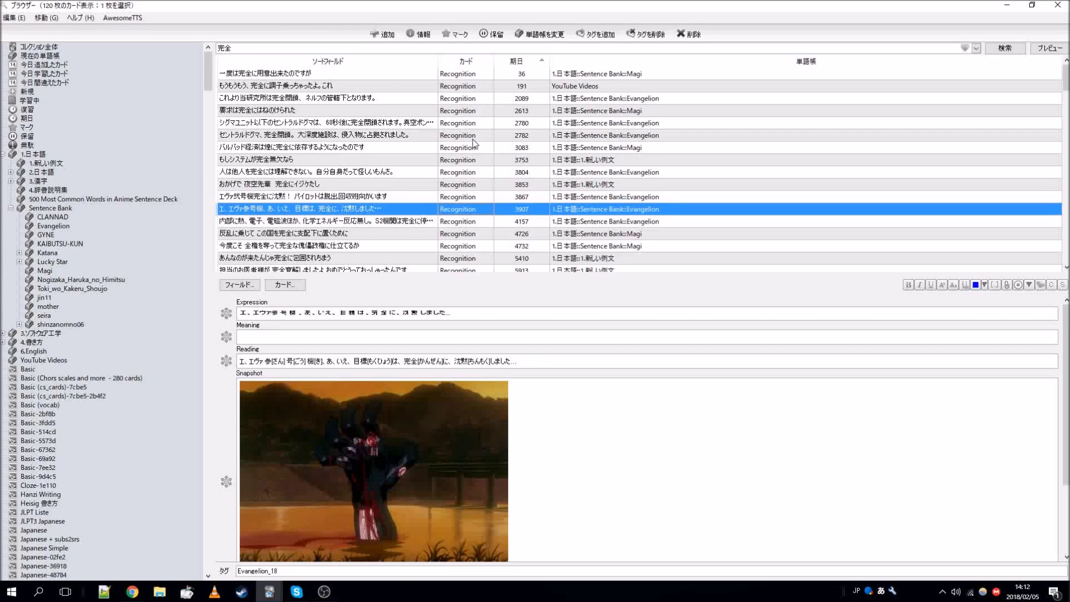
key("Down")
key("Down")
key("Down")
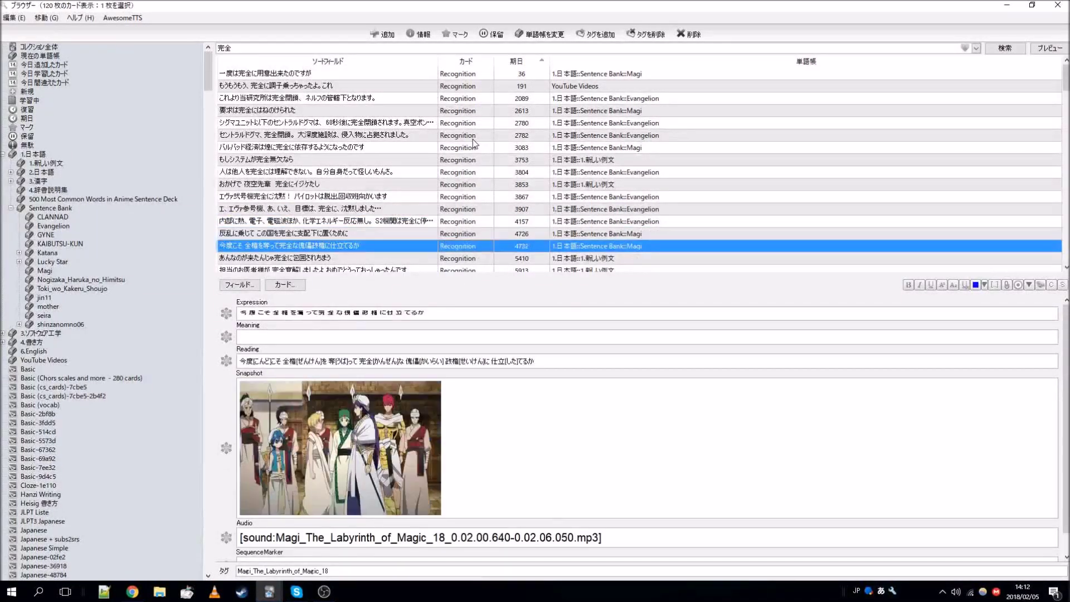
key("Down")
key("Up")
key("Up")
key("Up")
key("Up")
key("Up")
key("Up")
key("Up")
key("Up")
key("Up")
key("Up")
key("Up")
key("Up")
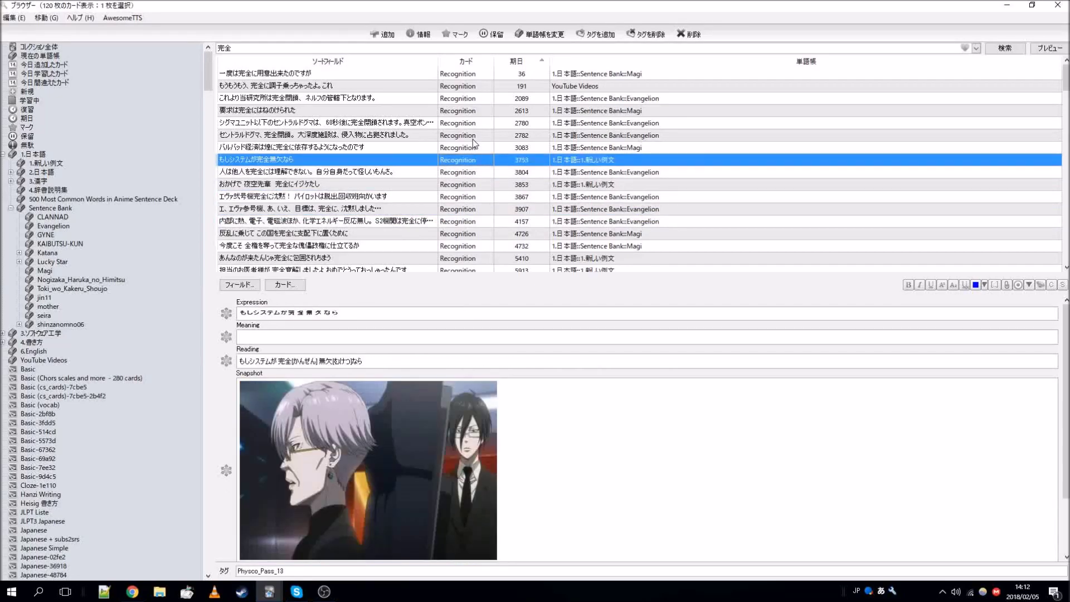
key("Up")
key("Up")
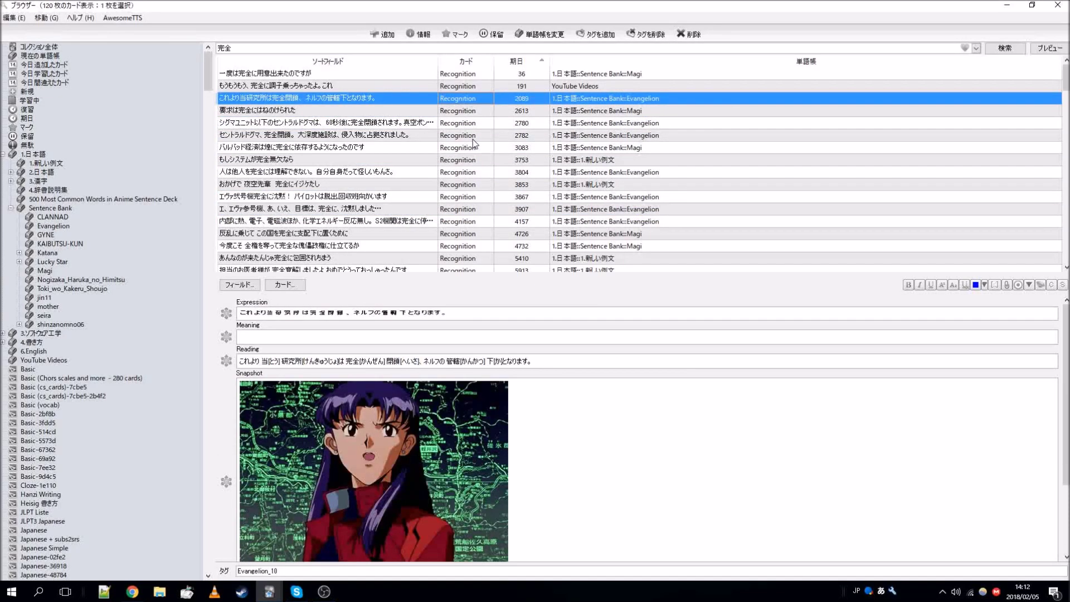
key("Down")
left_click_drag(489, 106, 500, 176)
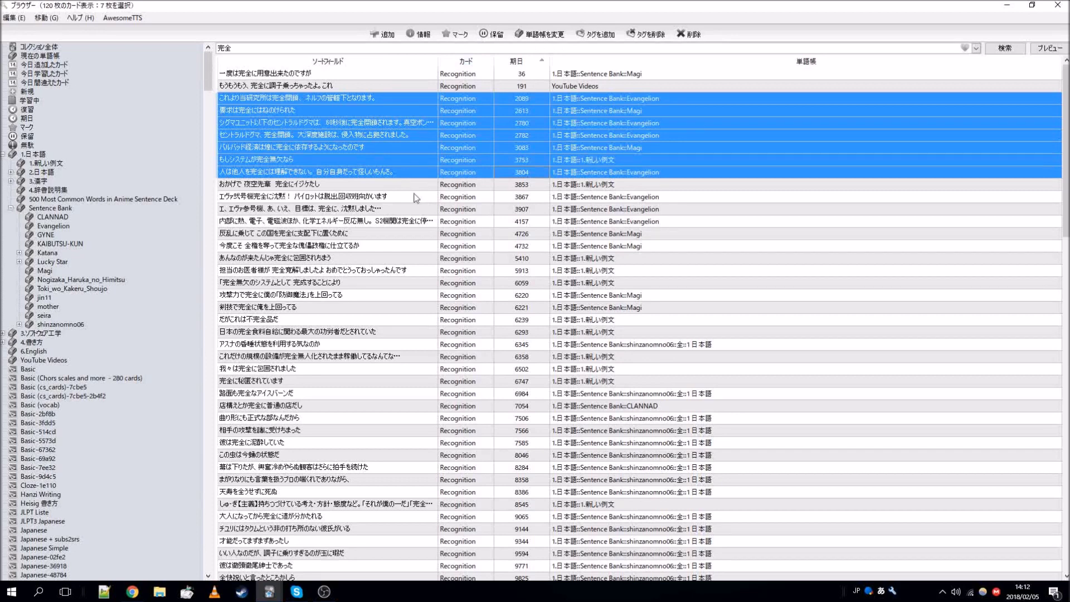
left_click(535, 37)
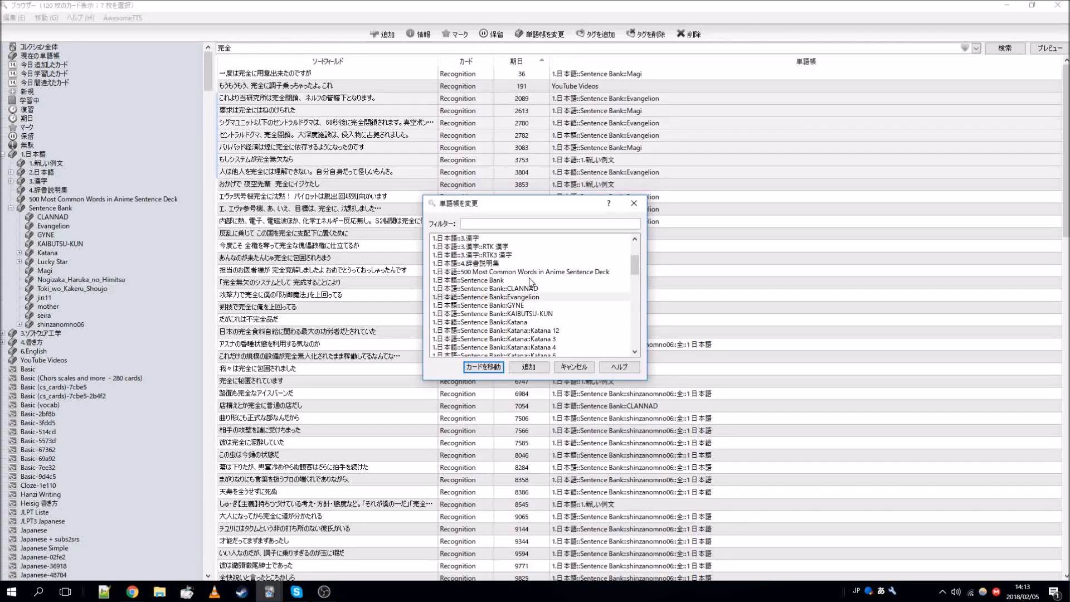
left_click(634, 203)
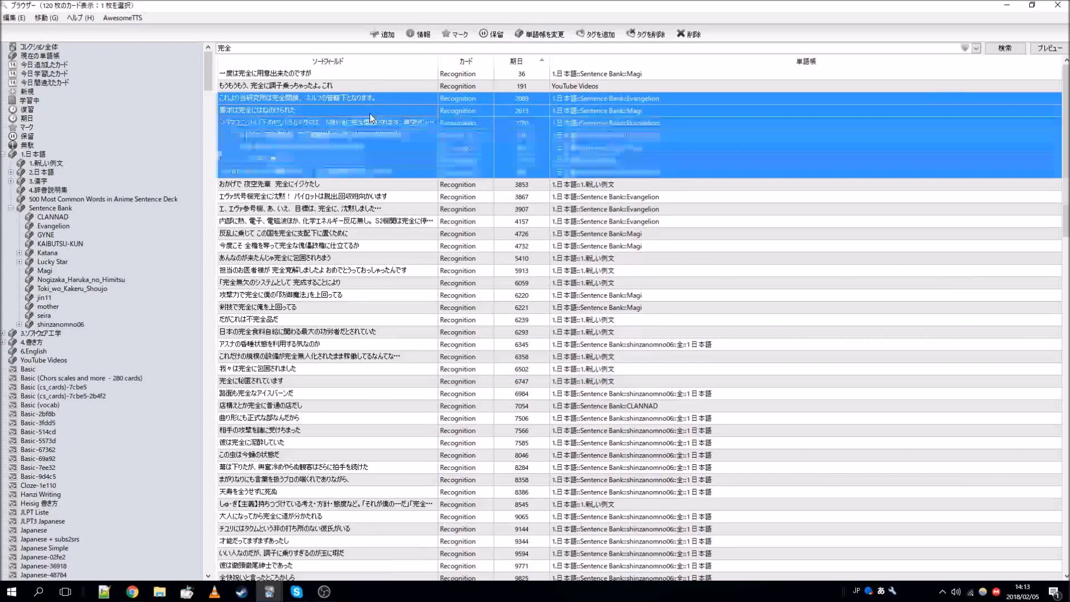
- Compare further Magi and Evangelion example cards for 完全, including 要求は完全にはねのけられた and 反乱に乗じてこの国を完全に支配下に置くために
left_click(370, 113)
scroll(547, 226, "down", 5)
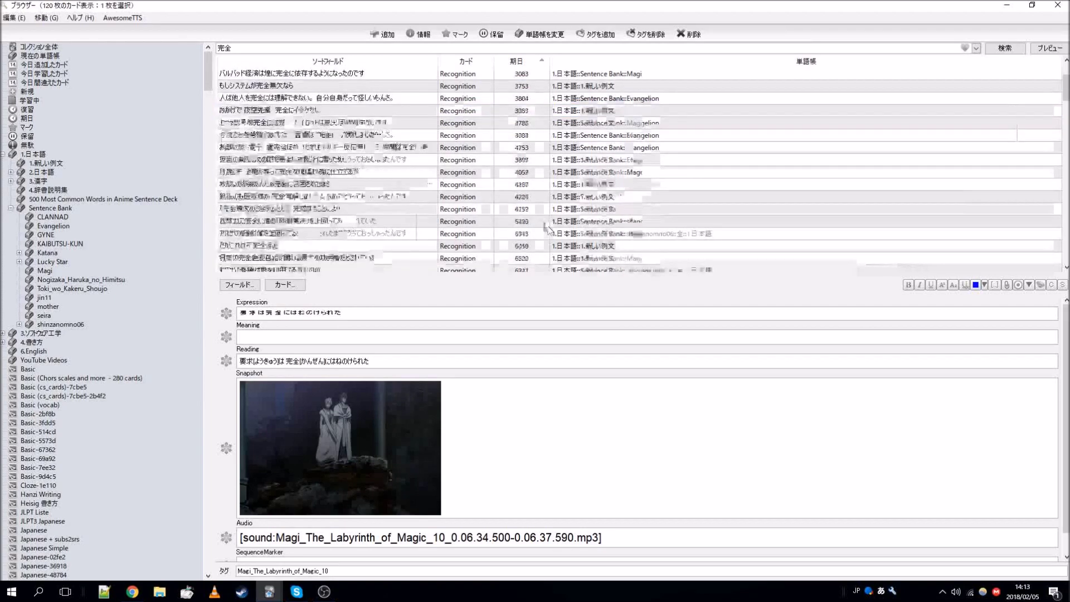
scroll(539, 225, "up", 2)
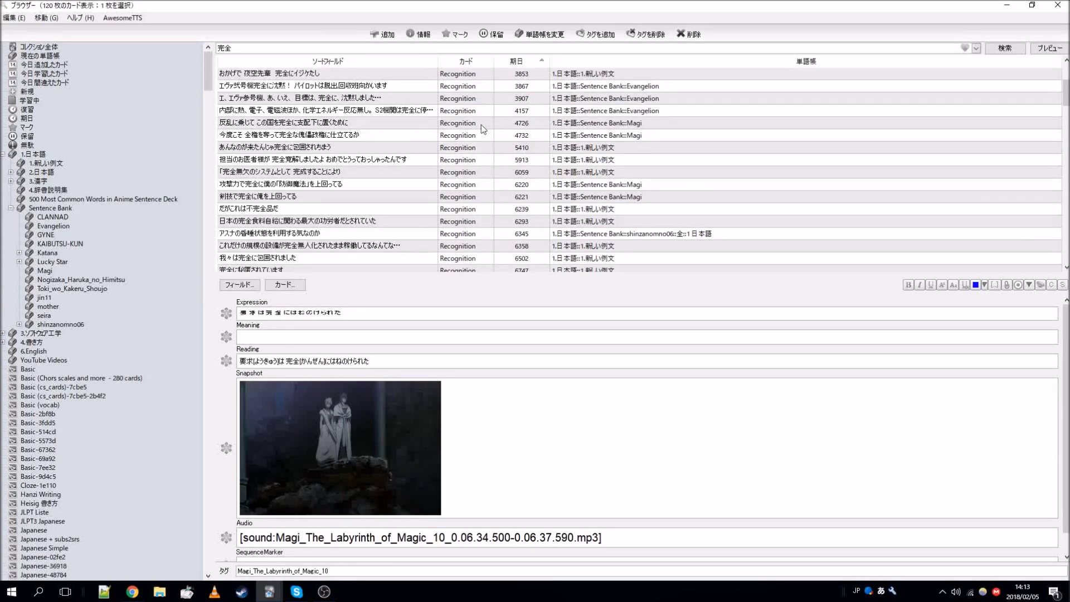
left_click(398, 127)
left_click(419, 138)
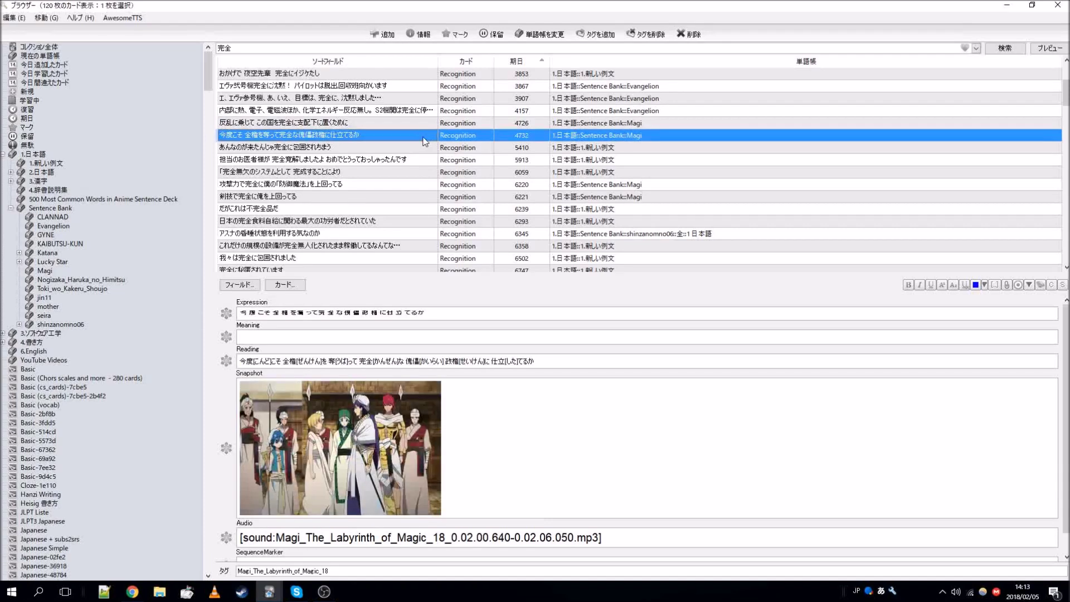
left_click(408, 115)
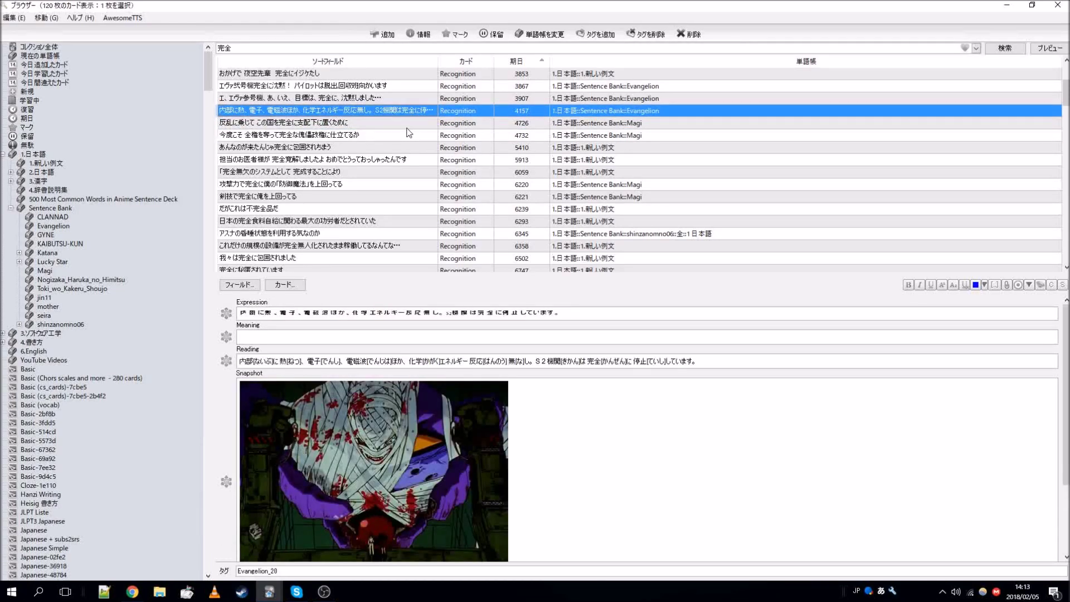
left_click(408, 125)
scroll(442, 133, "down", 4)
scroll(442, 134, "up", 4)
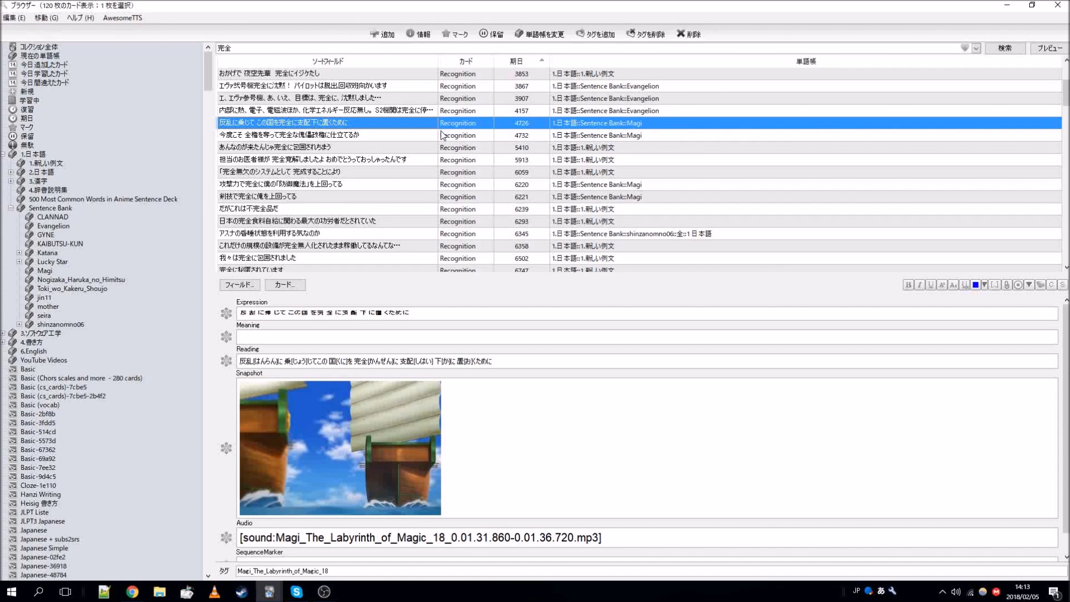
scroll(588, 148, "up", 3)
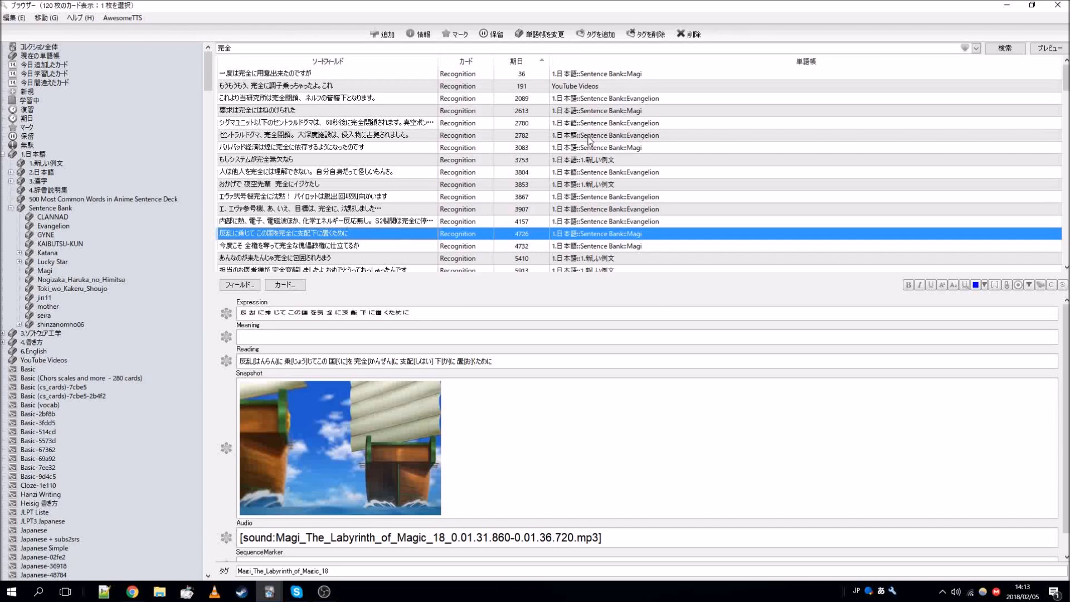
scroll(587, 121, "down", 1)
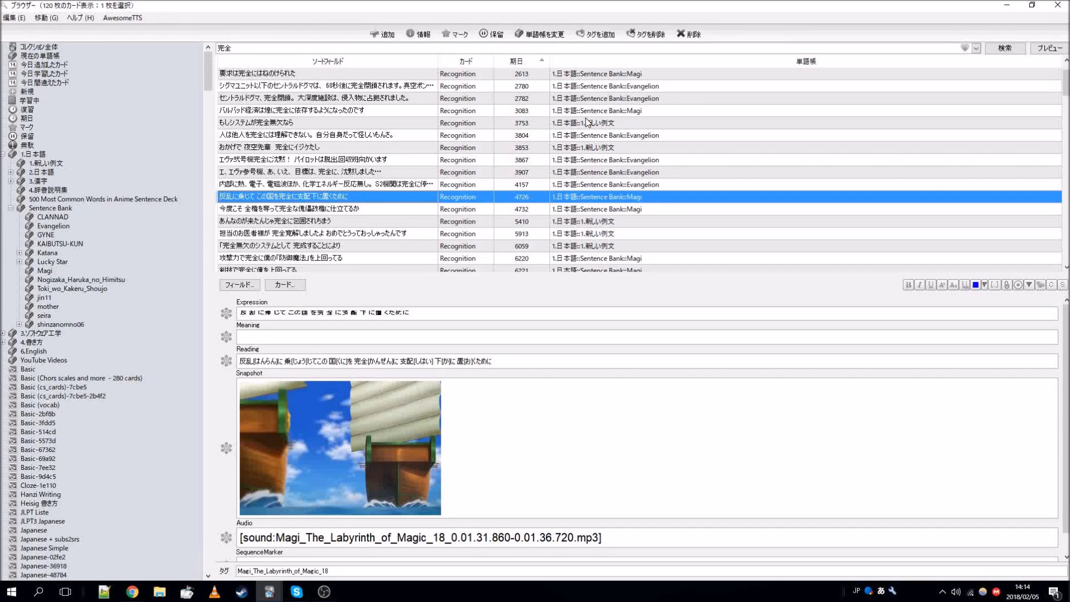
scroll(587, 122, "up", 1)
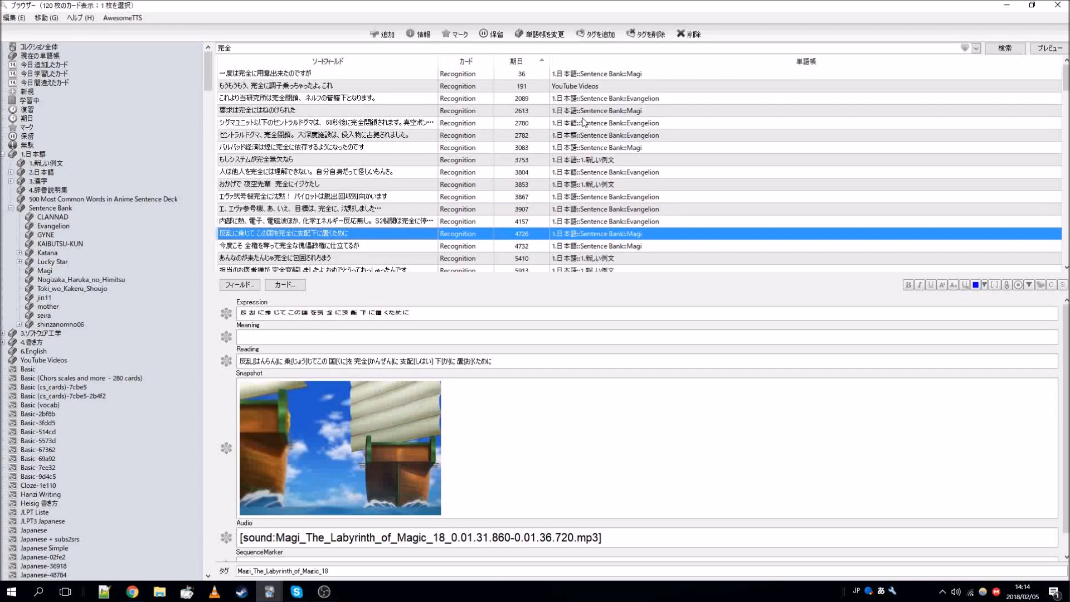